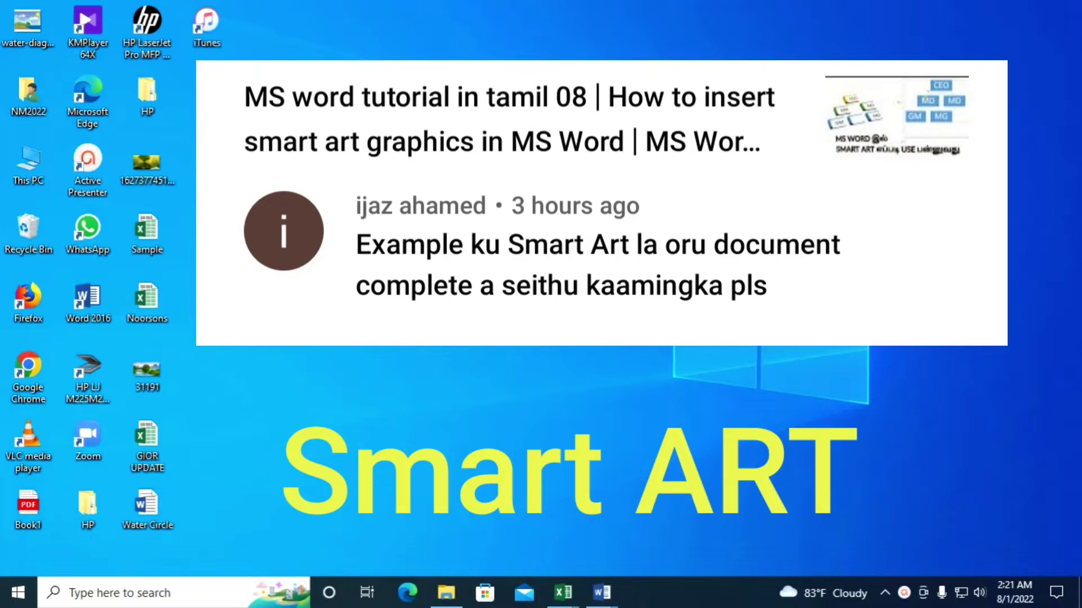
pyautogui.rightClick(495, 73)
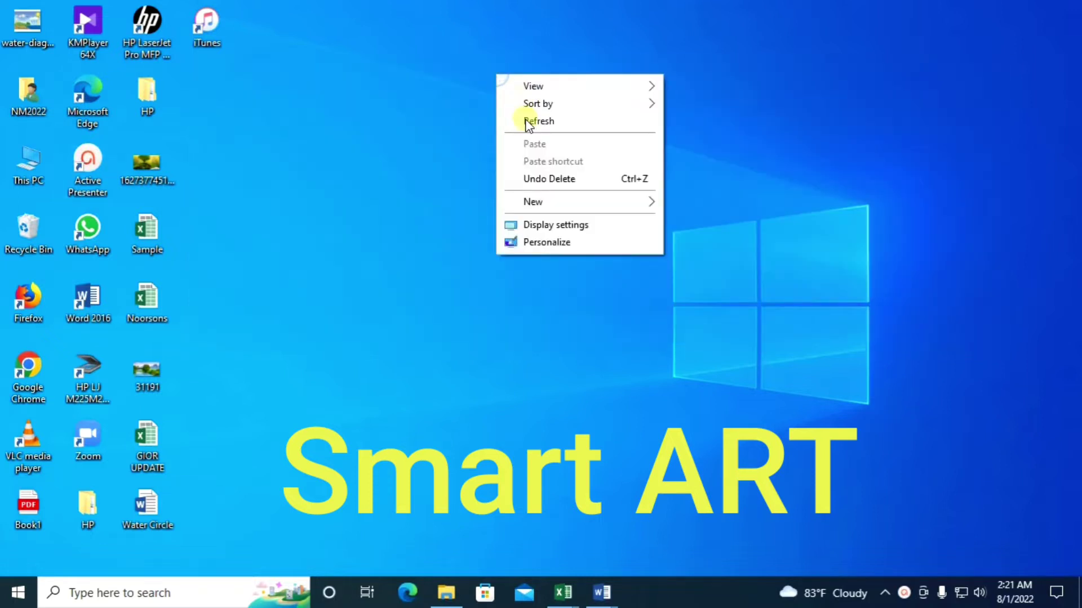
pyautogui.click(526, 117)
pyautogui.rightClick(461, 55)
pyautogui.click(479, 102)
pyautogui.rightClick(434, 34)
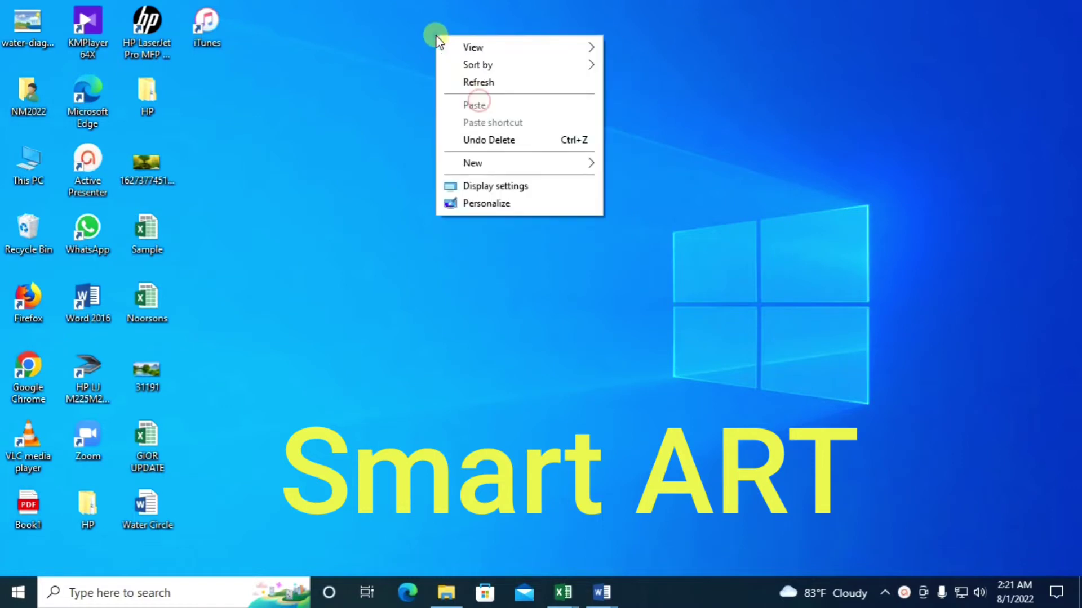
pyautogui.click(465, 84)
pyautogui.rightClick(451, 79)
pyautogui.click(467, 123)
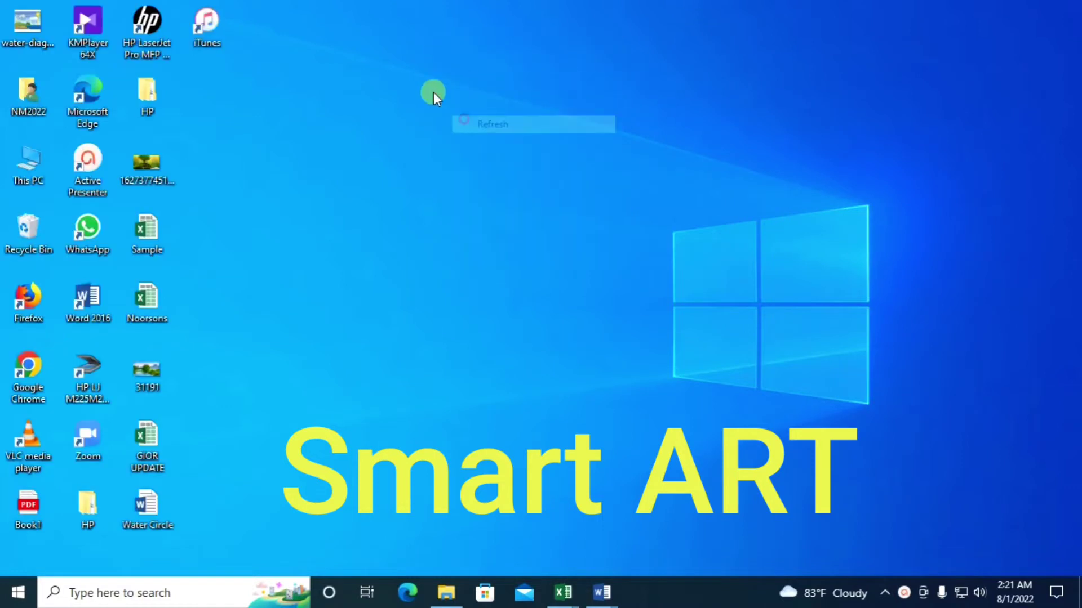
pyautogui.rightClick(408, 71)
pyautogui.click(443, 118)
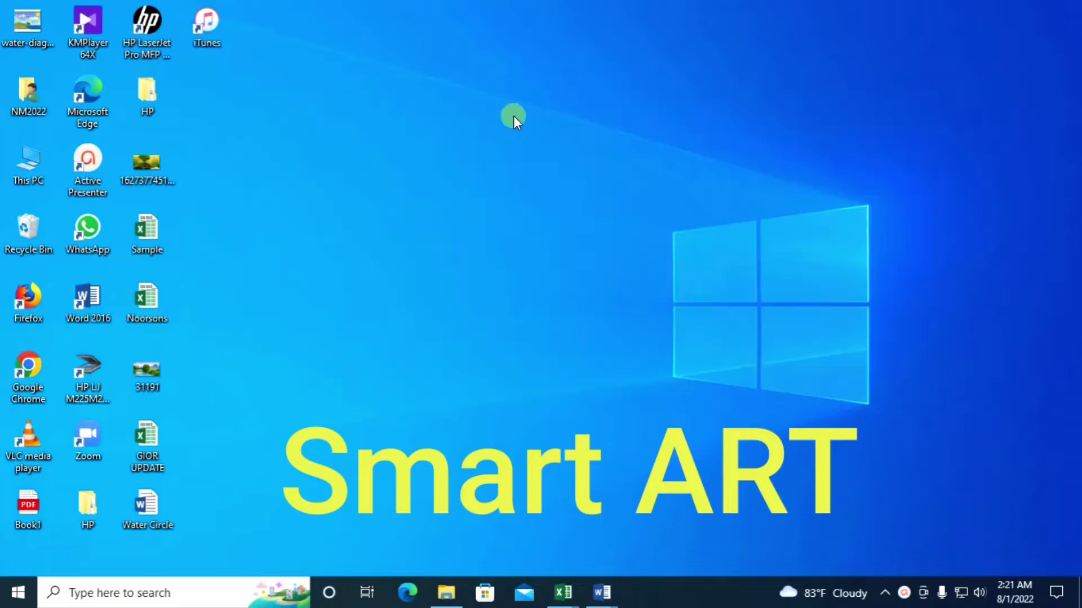
pyautogui.rightClick(496, 75)
pyautogui.click(527, 119)
pyautogui.rightClick(460, 54)
pyautogui.click(477, 100)
pyautogui.rightClick(436, 35)
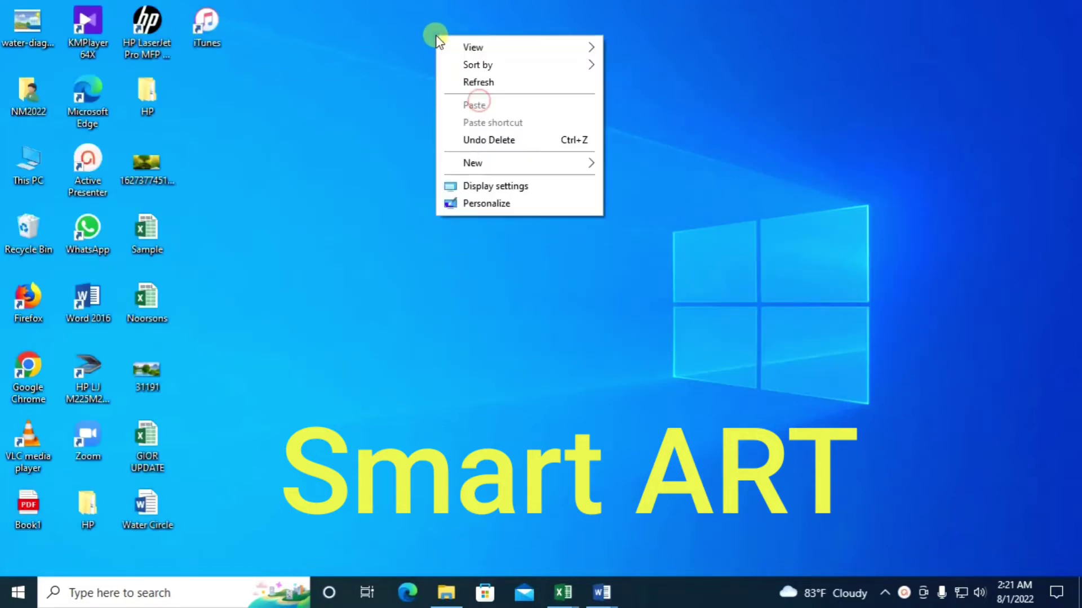
pyautogui.click(465, 86)
pyautogui.rightClick(451, 76)
pyautogui.click(467, 121)
pyautogui.rightClick(408, 70)
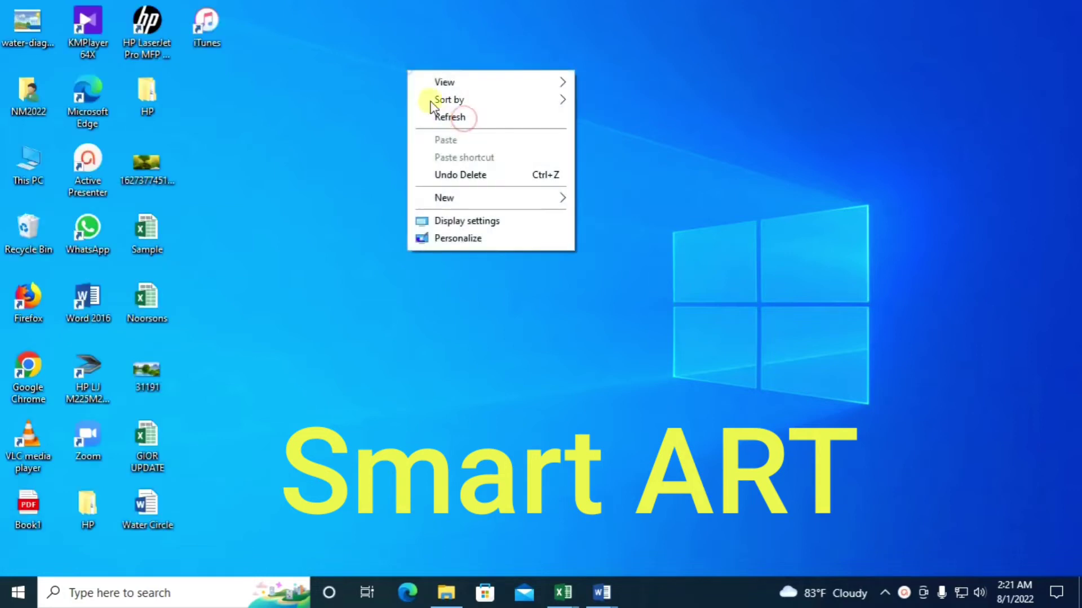
pyautogui.click(442, 117)
pyautogui.rightClick(415, 58)
pyautogui.click(442, 104)
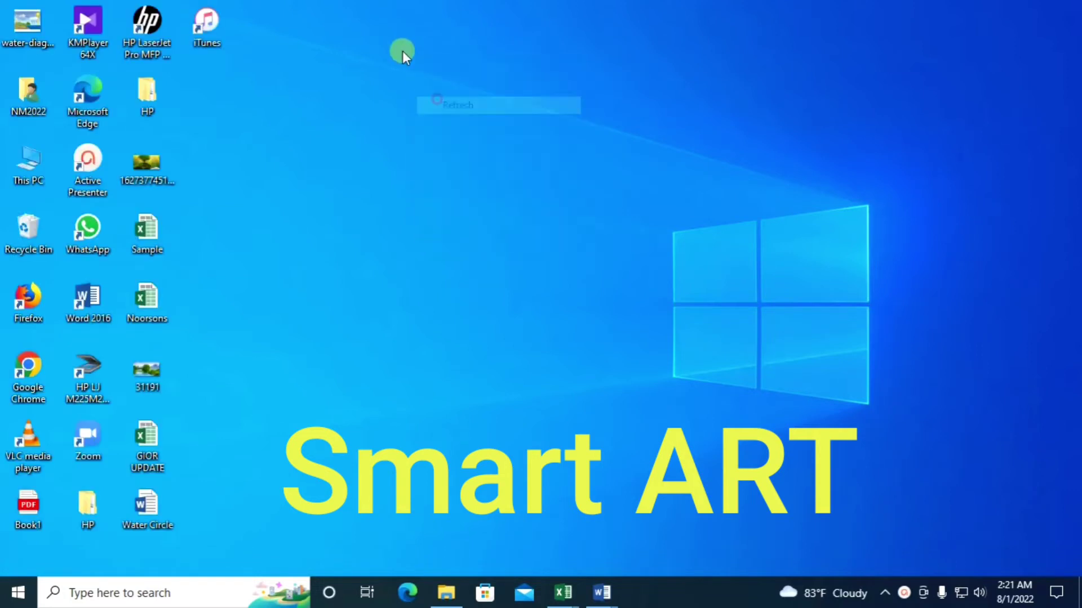
pyautogui.rightClick(403, 51)
pyautogui.click(449, 96)
pyautogui.rightClick(408, 59)
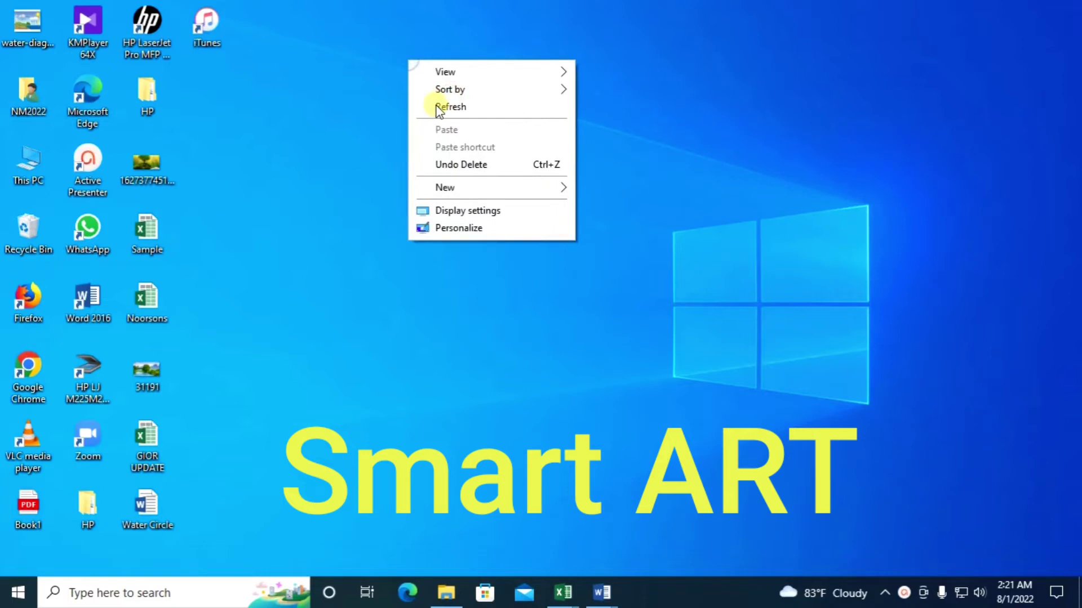
pyautogui.click(438, 110)
pyautogui.rightClick(400, 47)
pyautogui.click(444, 96)
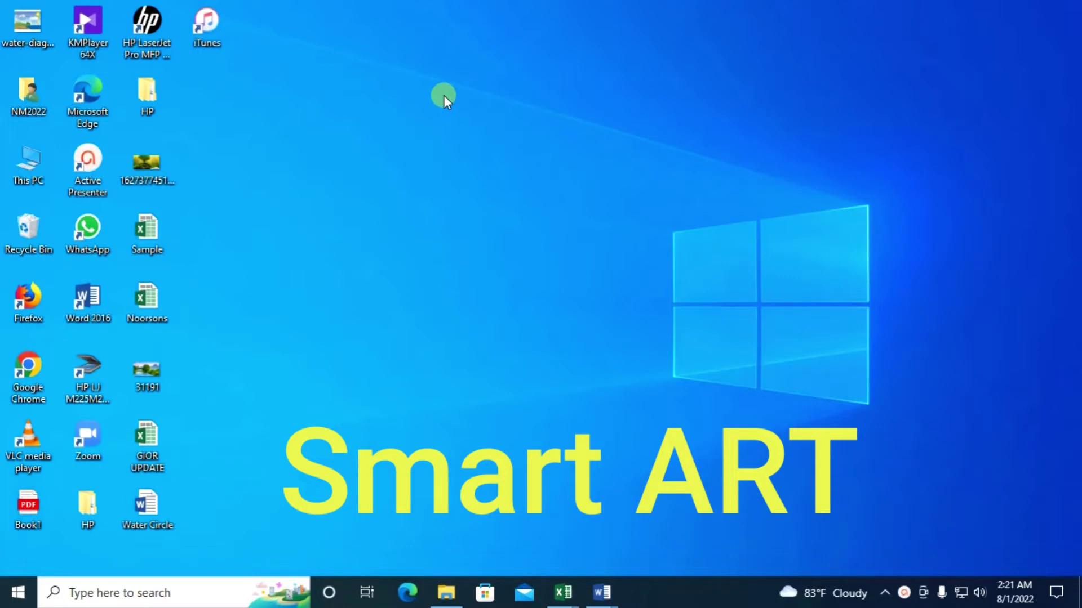
pyautogui.rightClick(442, 93)
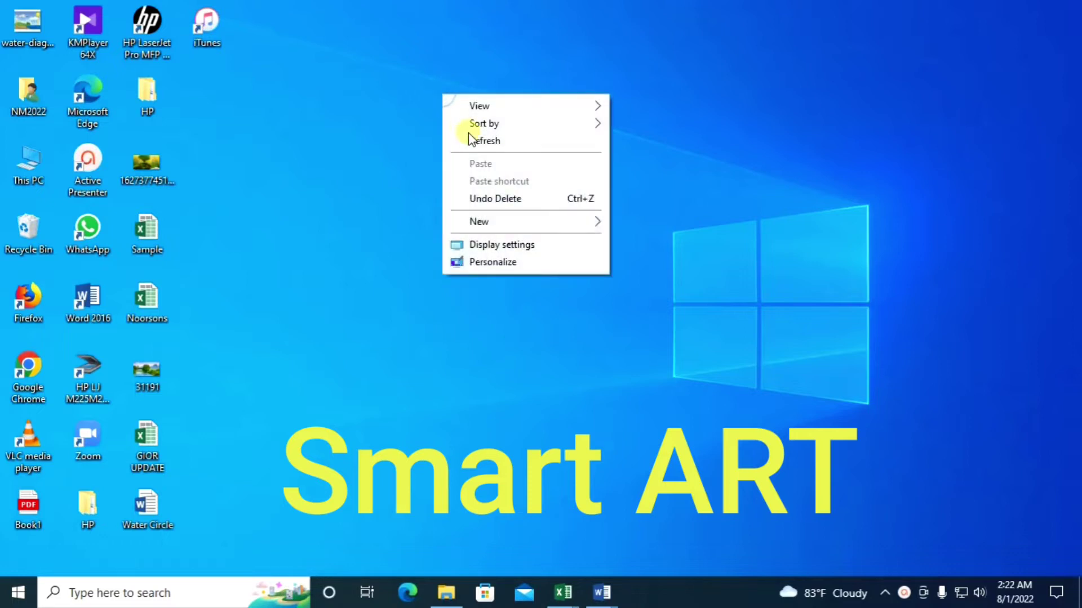
pyautogui.click(468, 135)
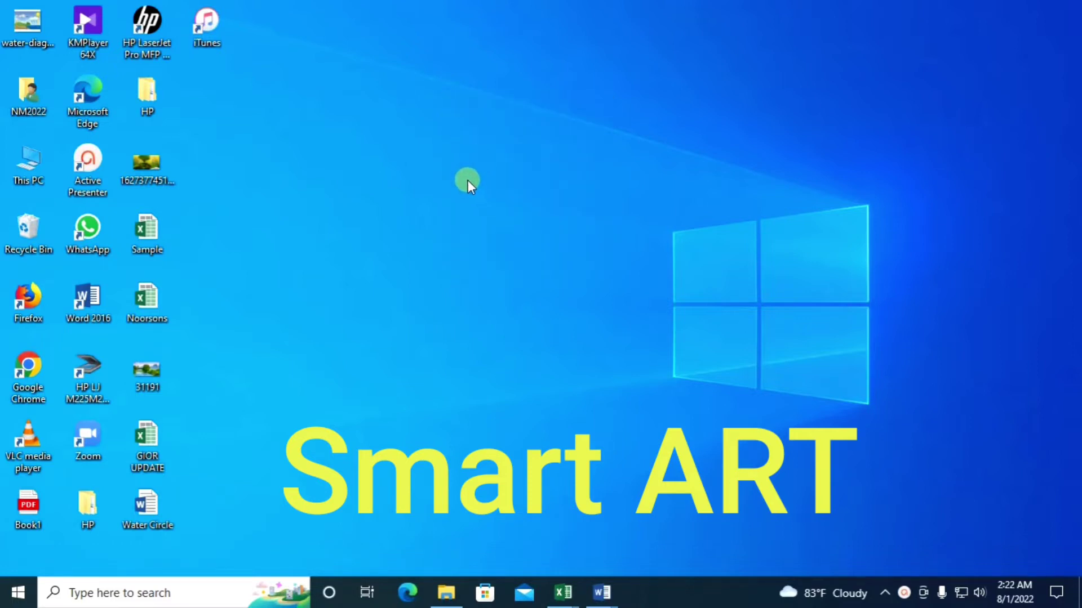
# - Switch to Word and examine the finished water cycle diagram in Document1
pyautogui.moveTo(607, 589)
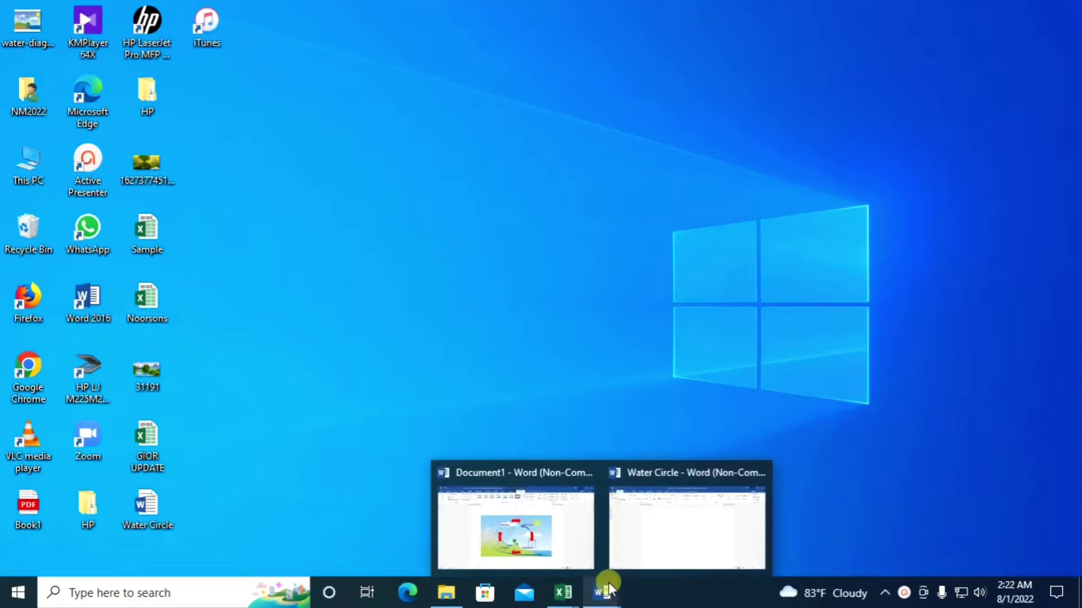
pyautogui.click(661, 519)
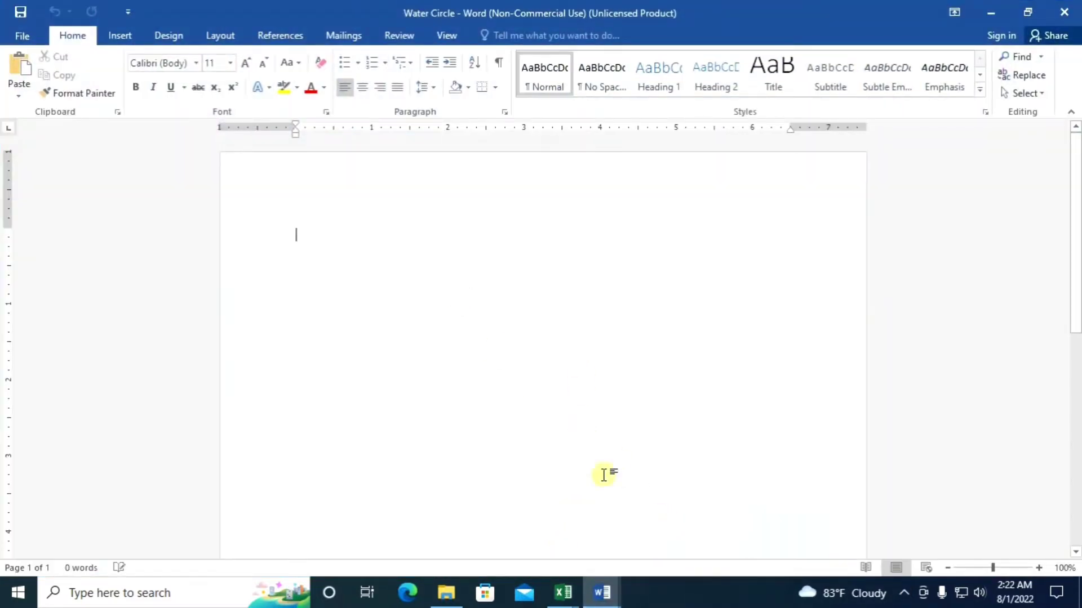
pyautogui.moveTo(609, 592)
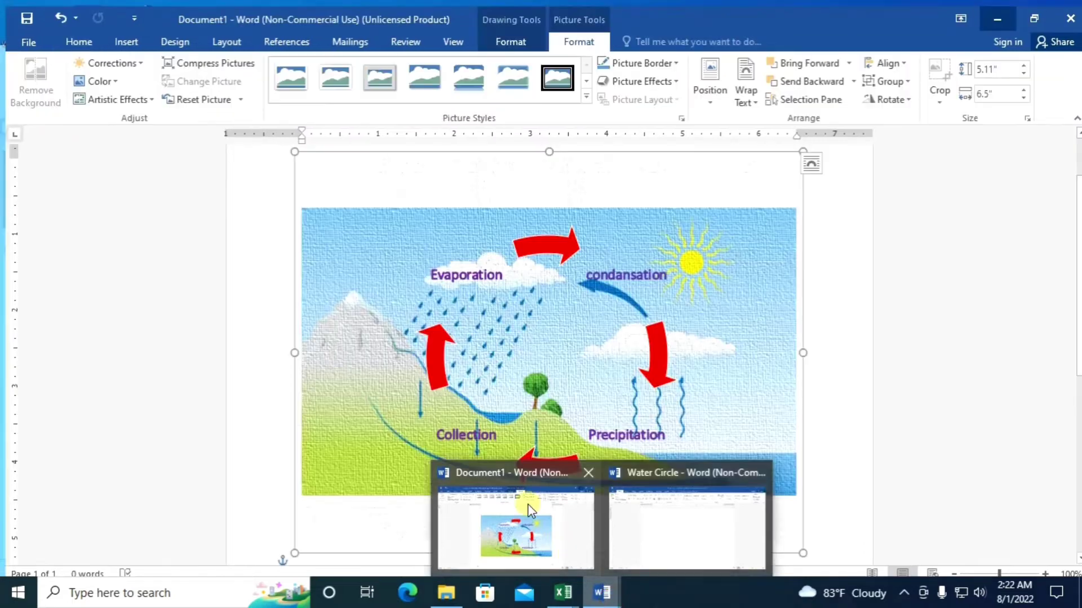
pyautogui.click(528, 508)
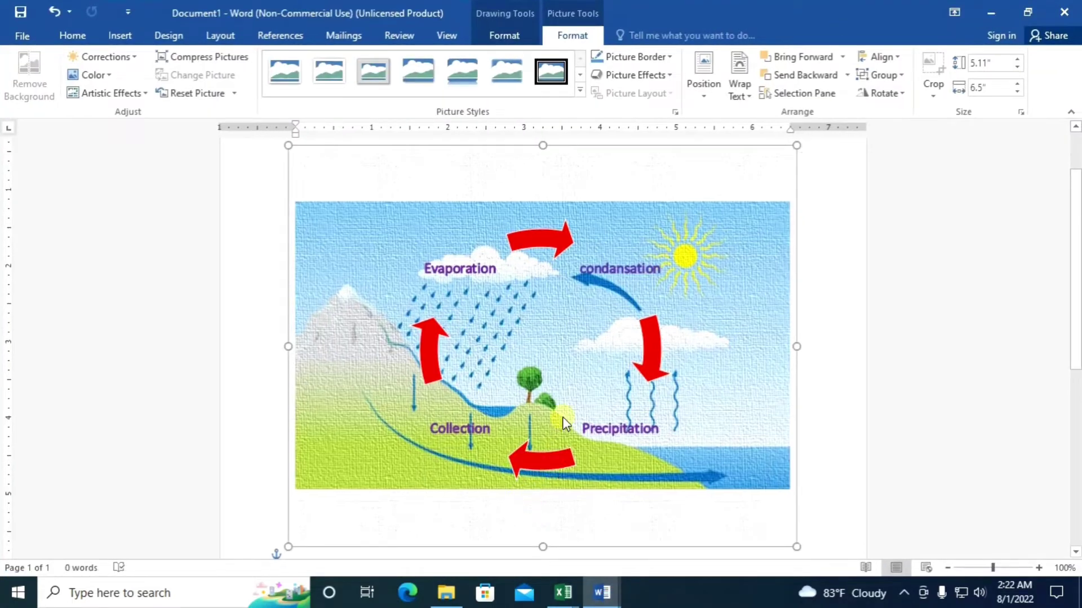
pyautogui.scroll(-1, 562, 417)
pyautogui.scroll(1, 671, 411)
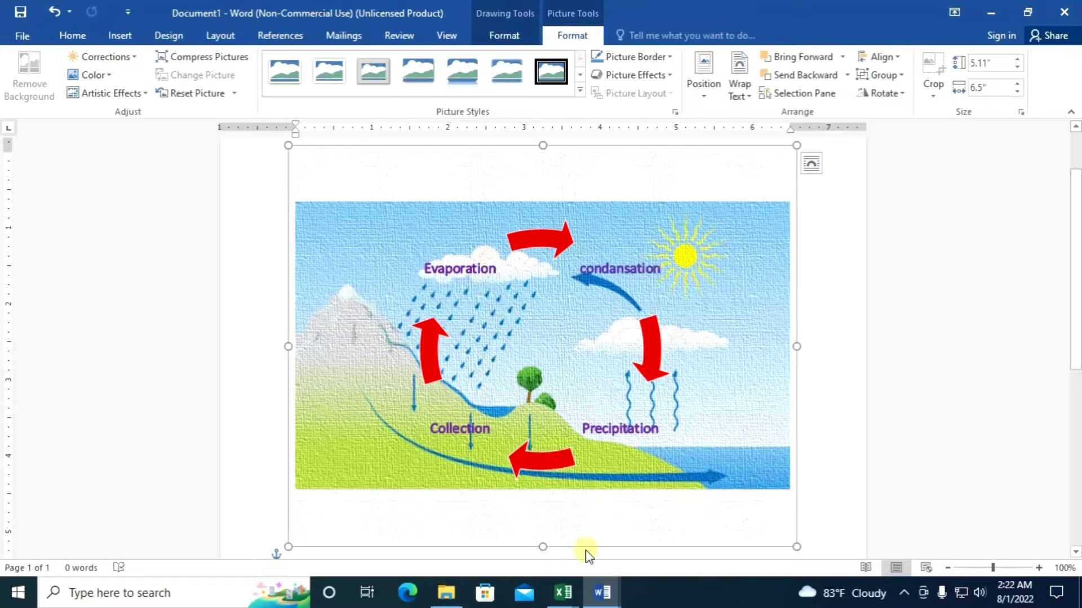
# - Insert a Text Cycle SmartArt graphic from the Cycle category into the blank Water Circle document
pyautogui.moveTo(598, 602)
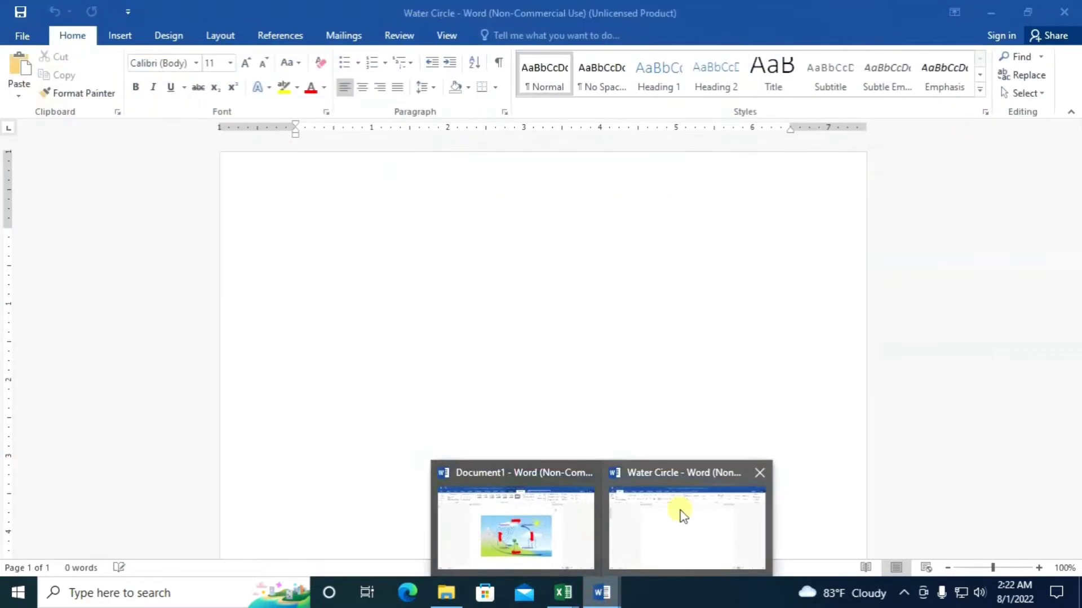
pyautogui.click(679, 509)
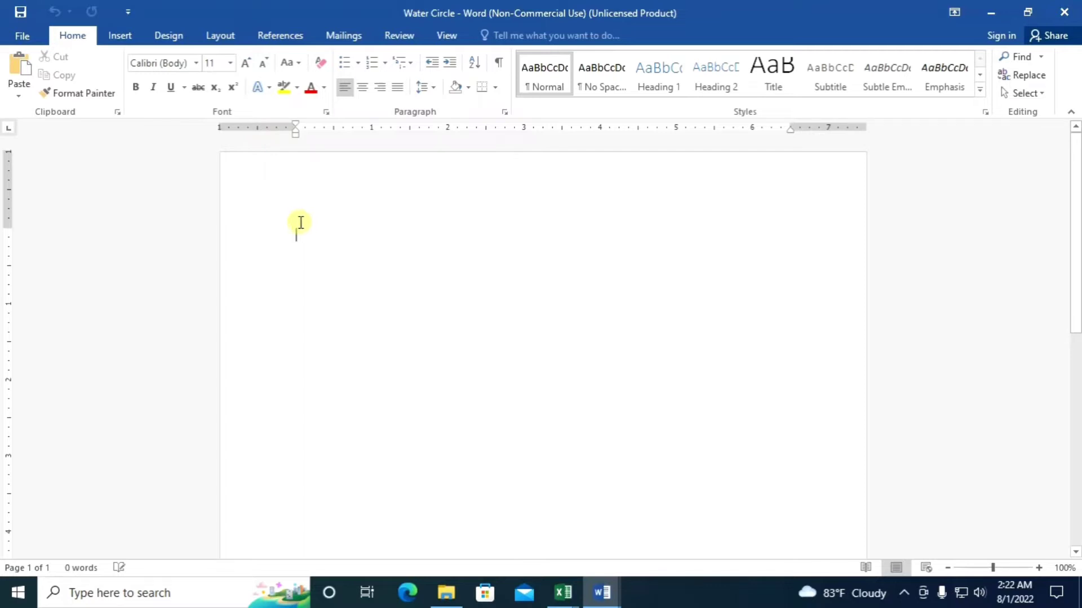
pyautogui.click(116, 37)
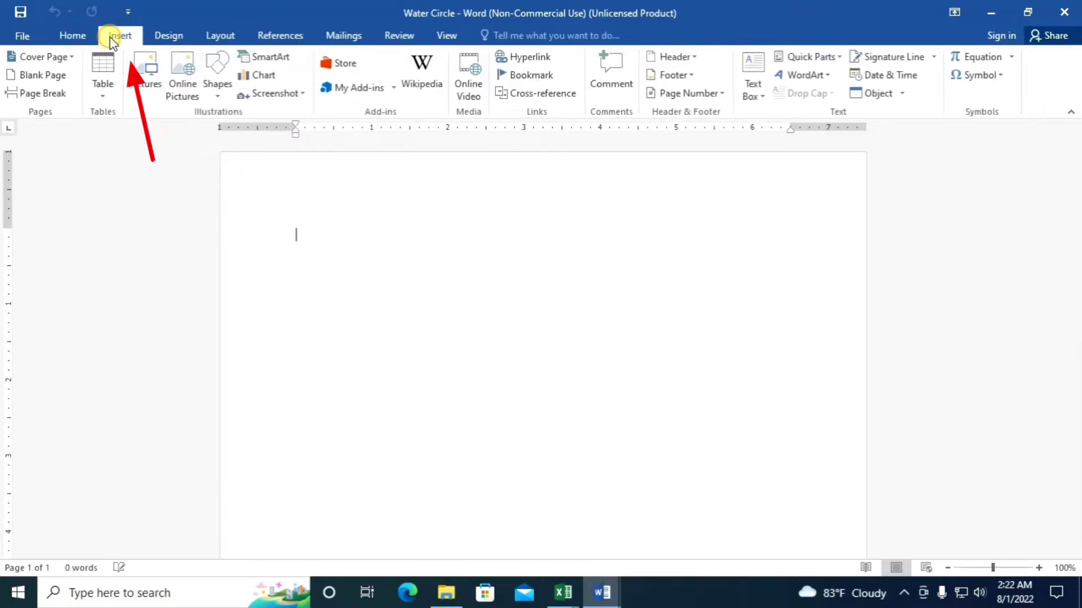
pyautogui.click(273, 58)
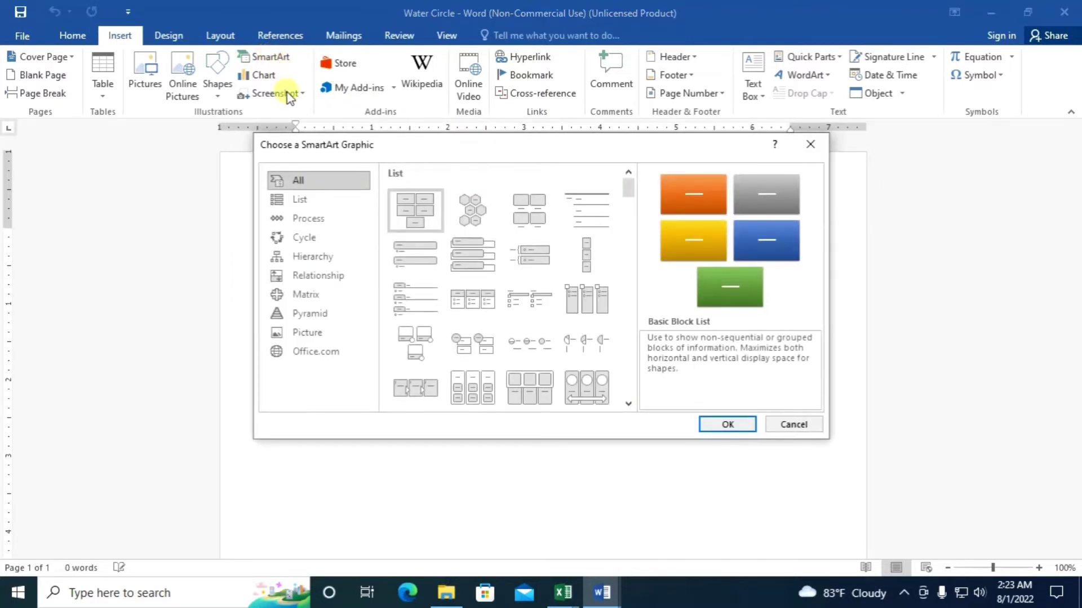
pyautogui.click(327, 242)
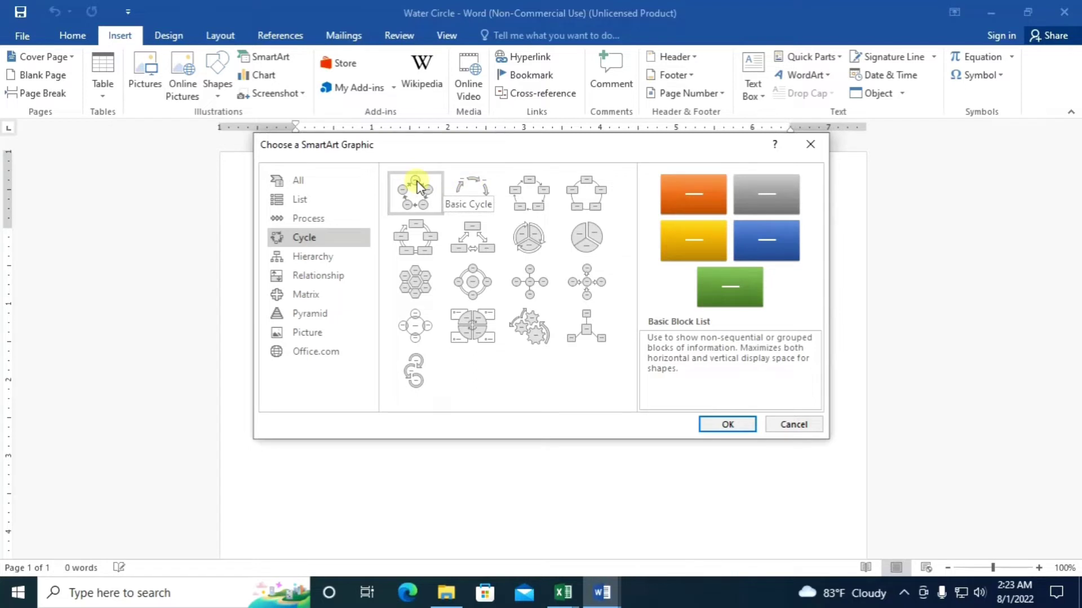
pyautogui.click(464, 187)
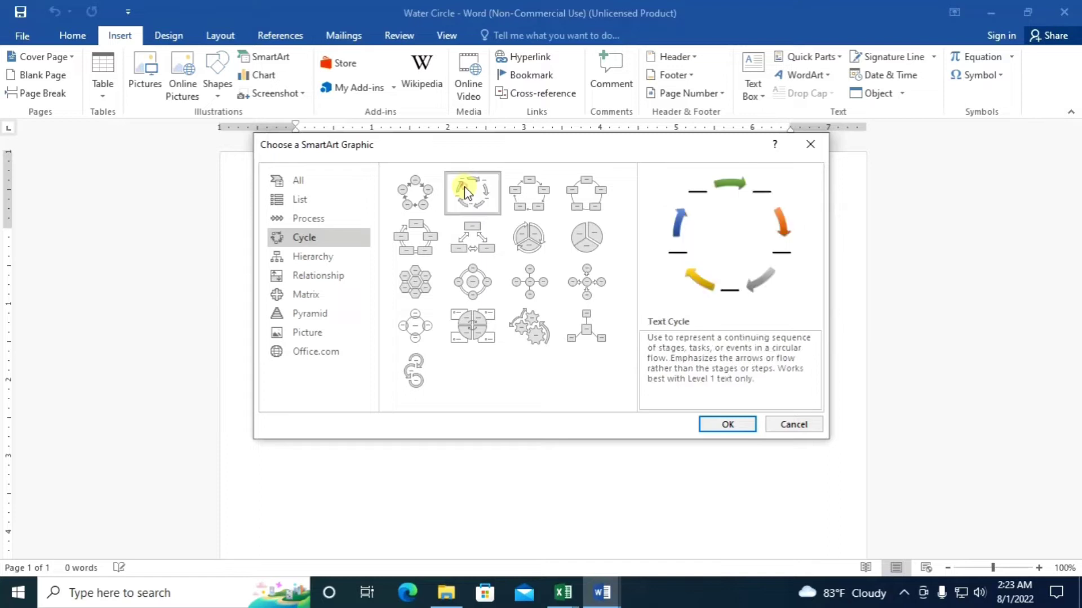
pyautogui.click(727, 424)
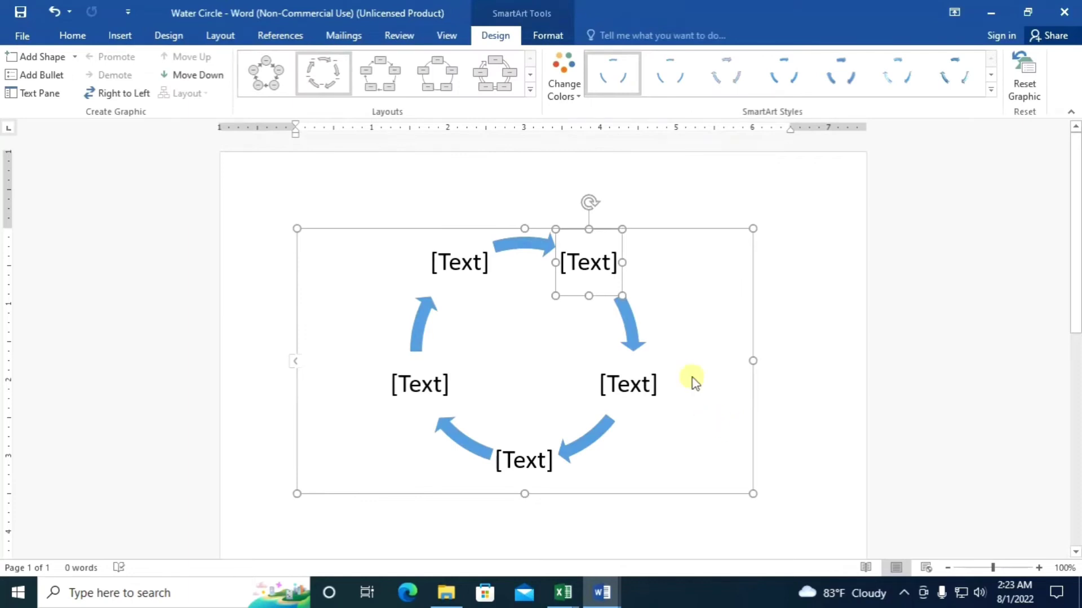
pyautogui.click(801, 367)
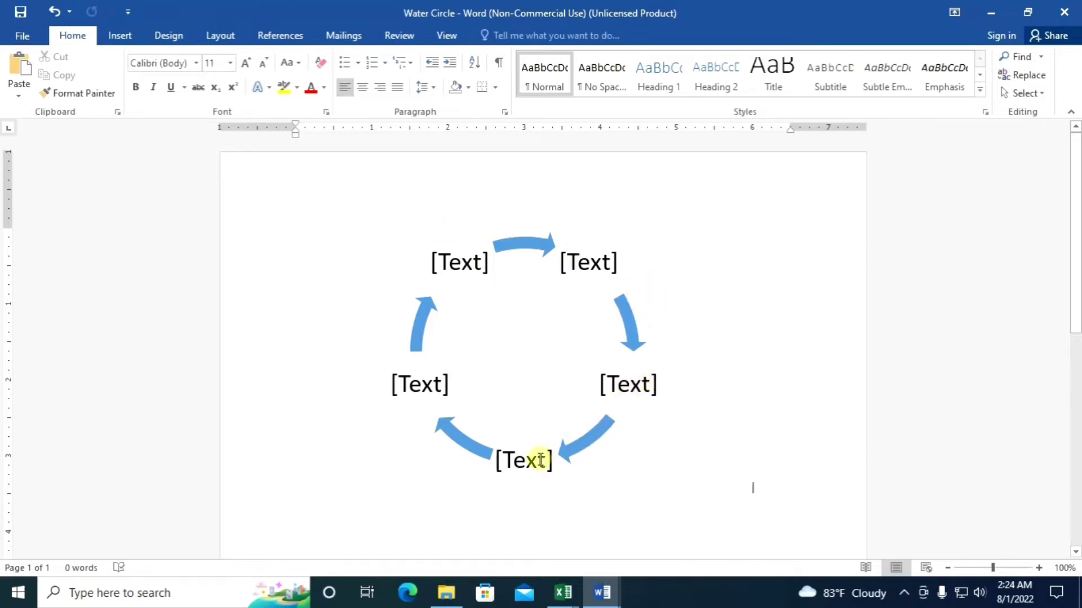
# - Delete the bottom-centre text placeholder from the SmartArt cycle
pyautogui.click(503, 454)
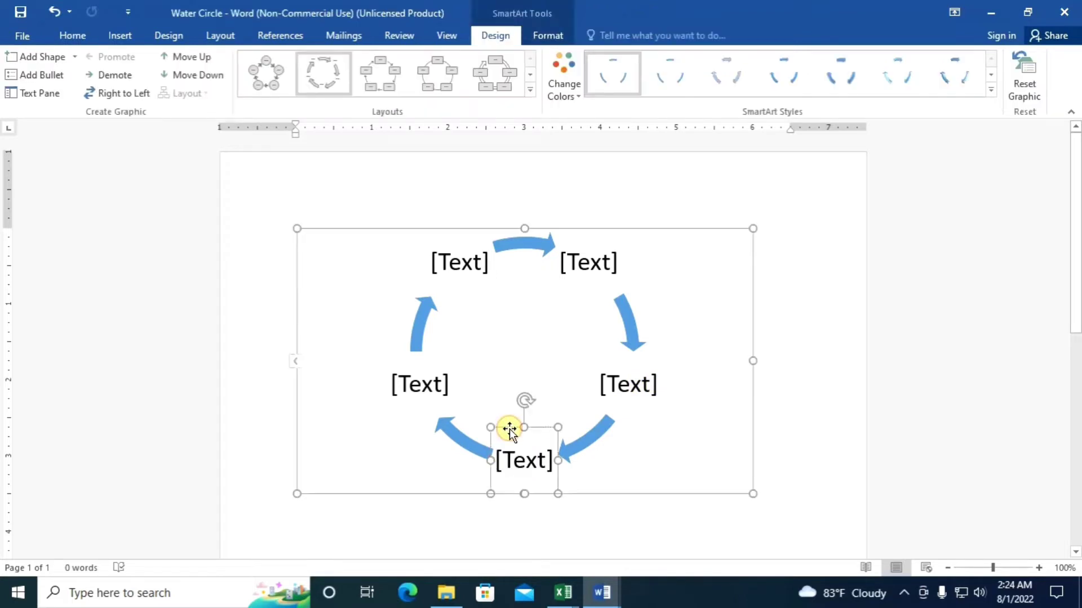
pyautogui.press('Delete')
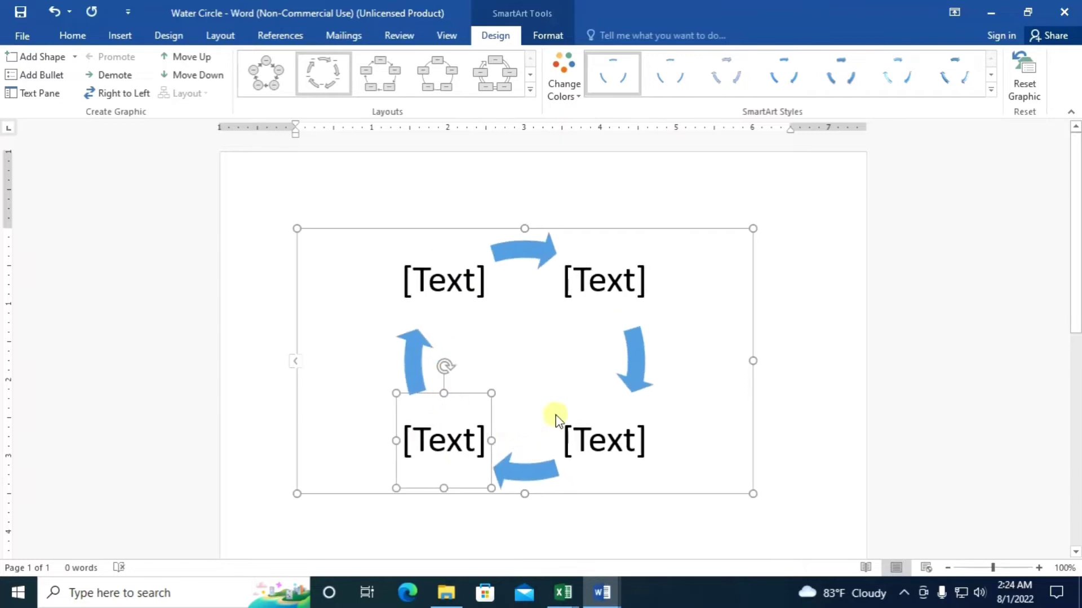
pyautogui.click(805, 222)
pyautogui.click(489, 252)
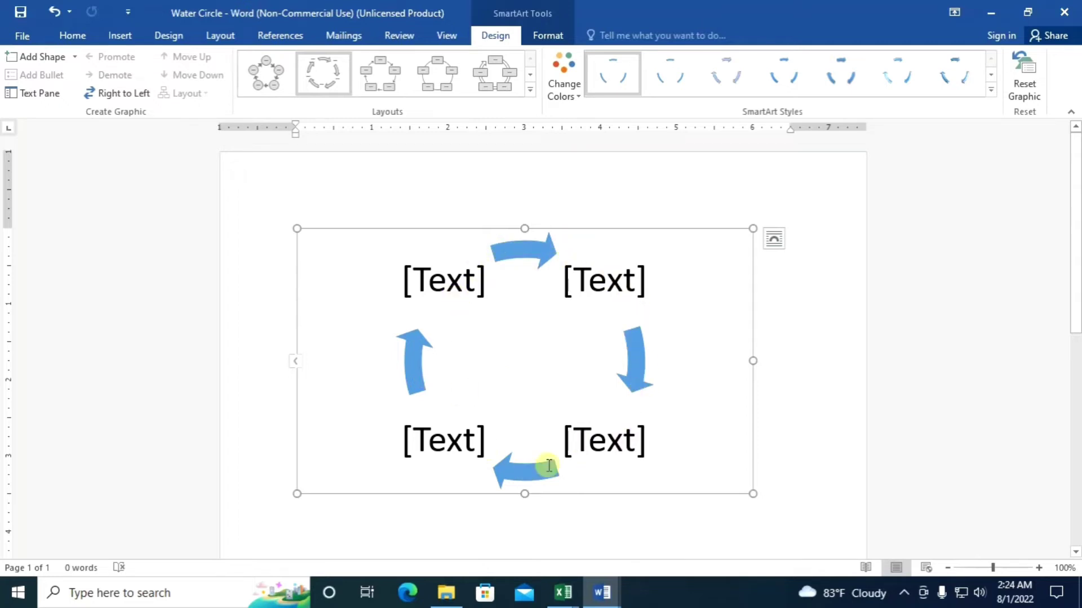
# - Label the cycle's lower-left text placeholder "Collection" at font size 16
pyautogui.click(471, 443)
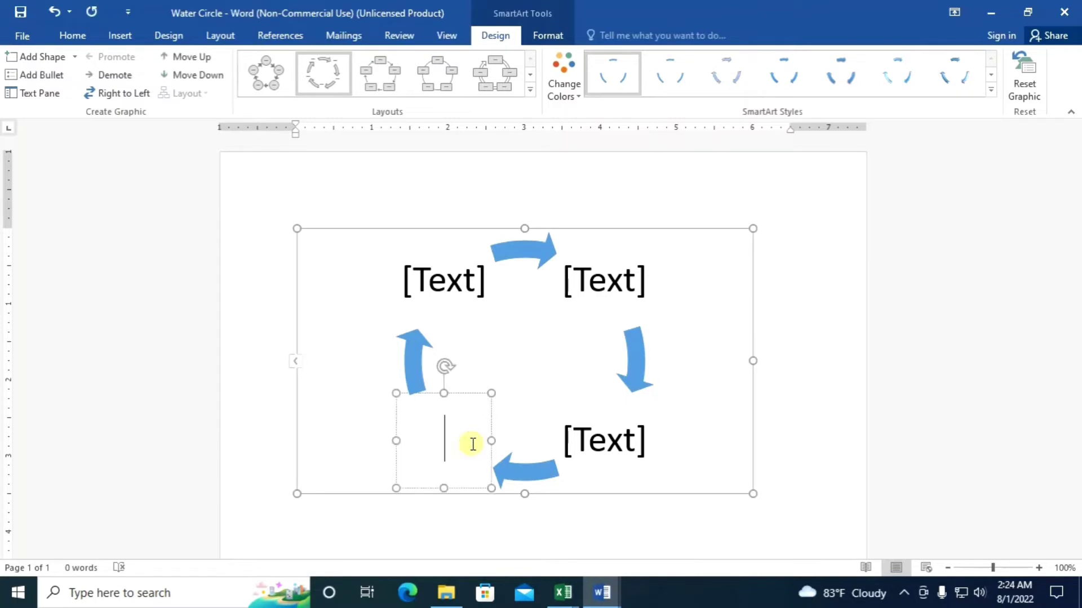
pyautogui.write('C')
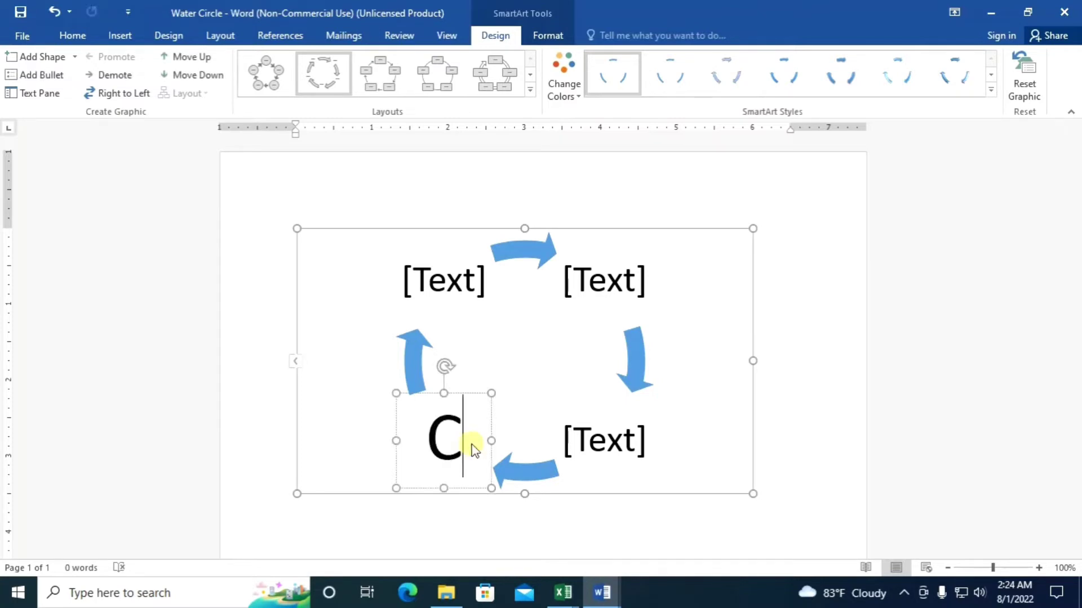
pyautogui.press('BackSpace')
pyautogui.click(72, 35)
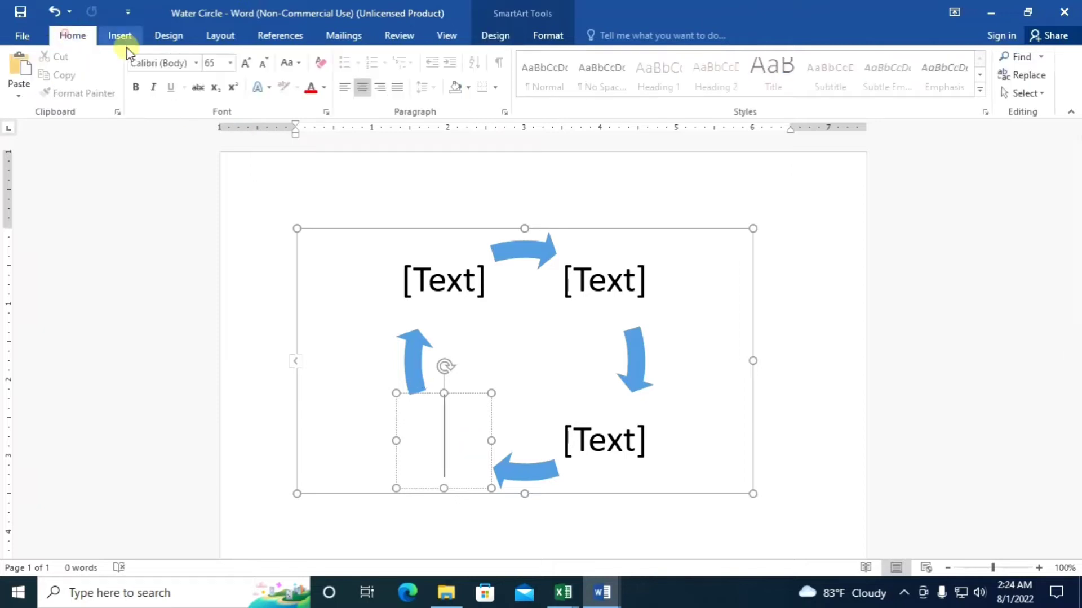
pyautogui.click(229, 62)
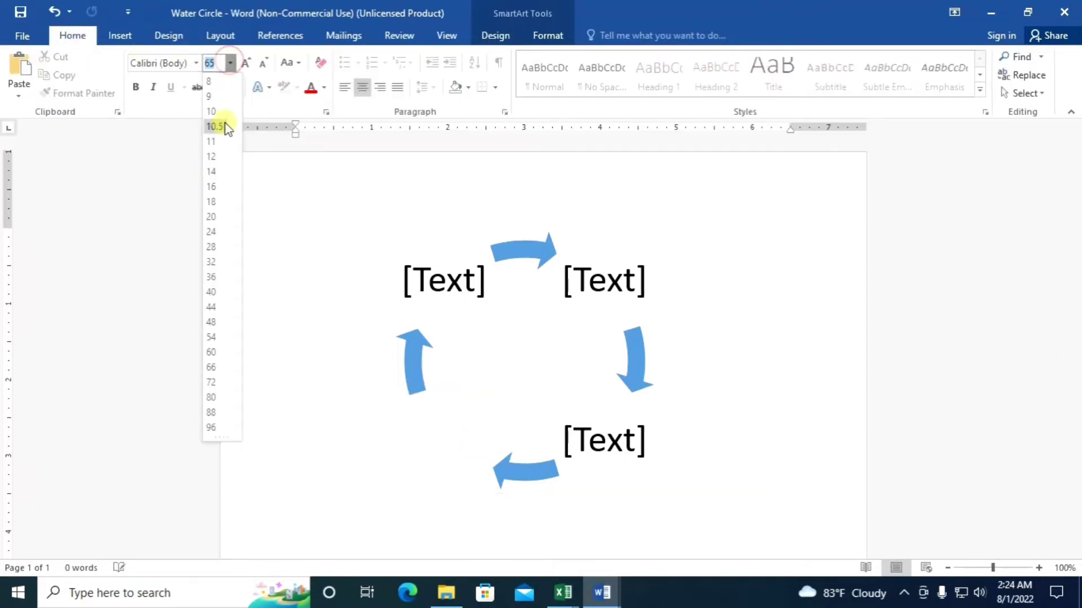
pyautogui.click(214, 186)
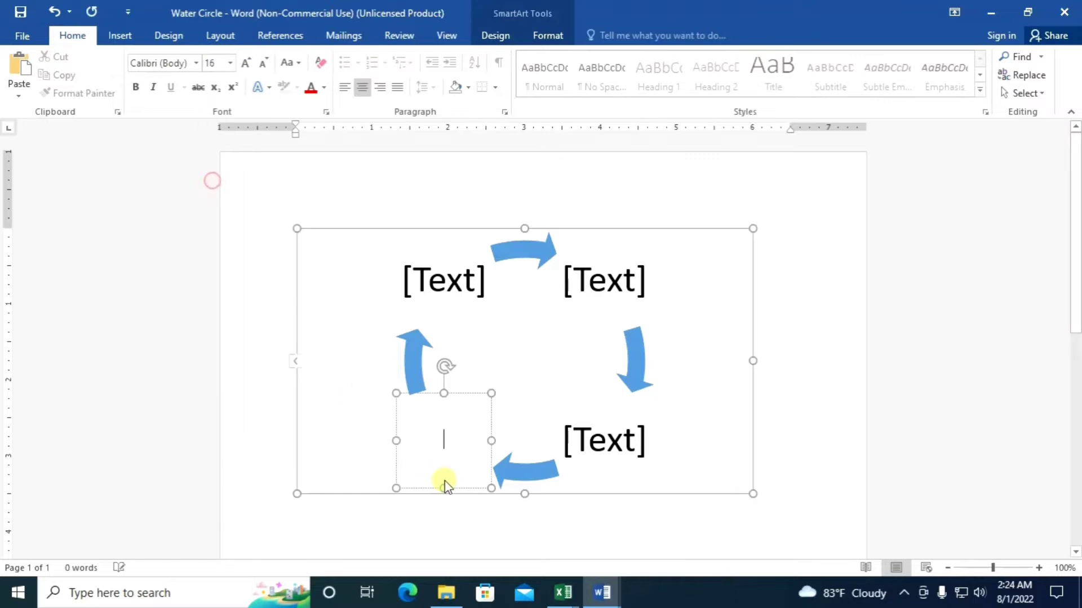
pyautogui.write('Coll')
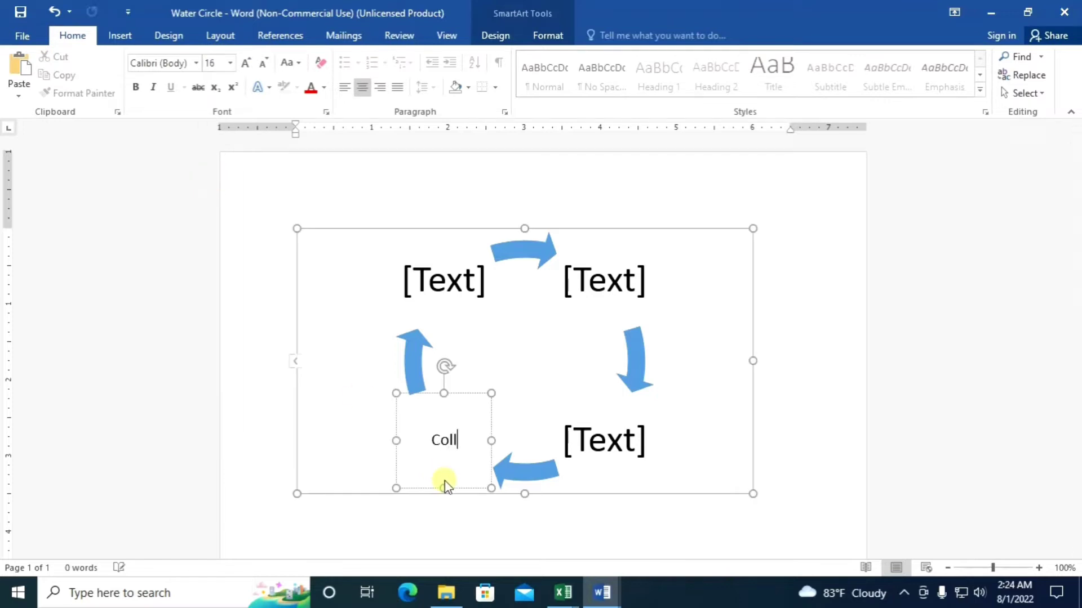
pyautogui.write('ection')
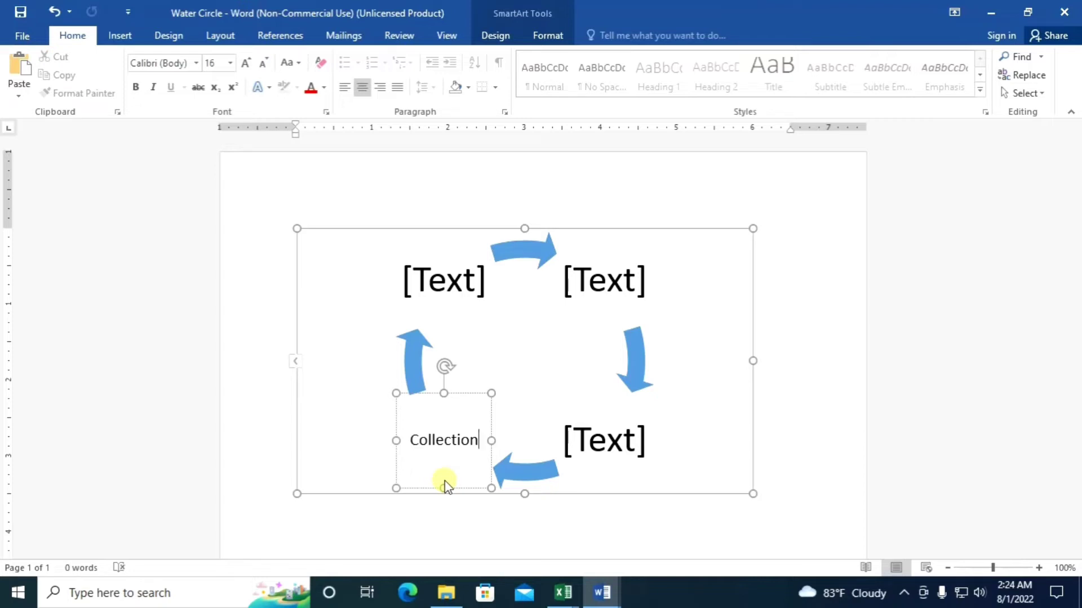
# - Label the cycle's upper-left text placeholder "Evaporation" at font size 16
pyautogui.click(468, 289)
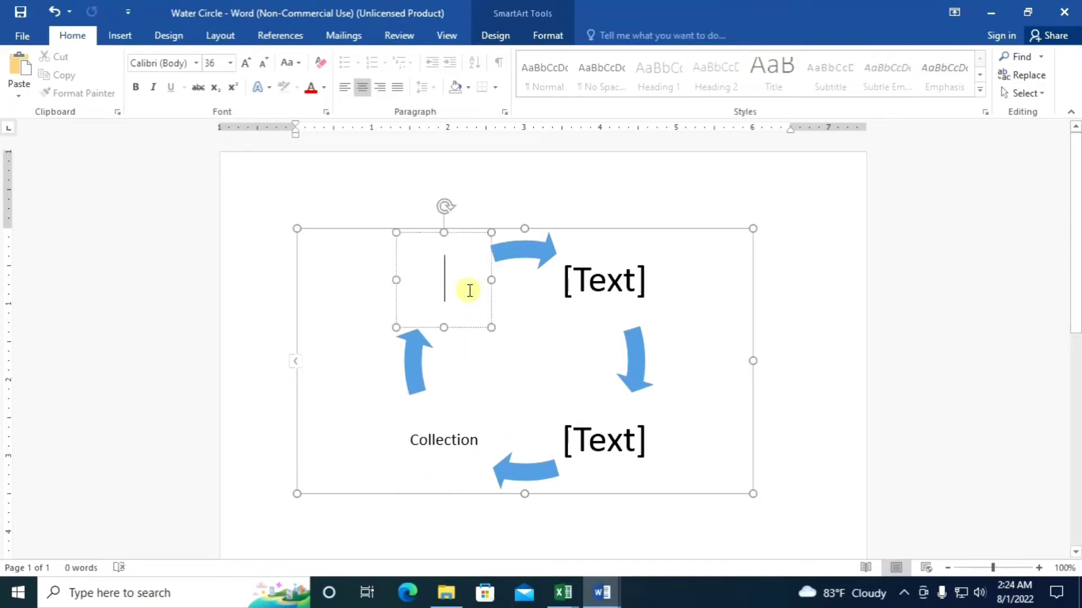
pyautogui.write('E')
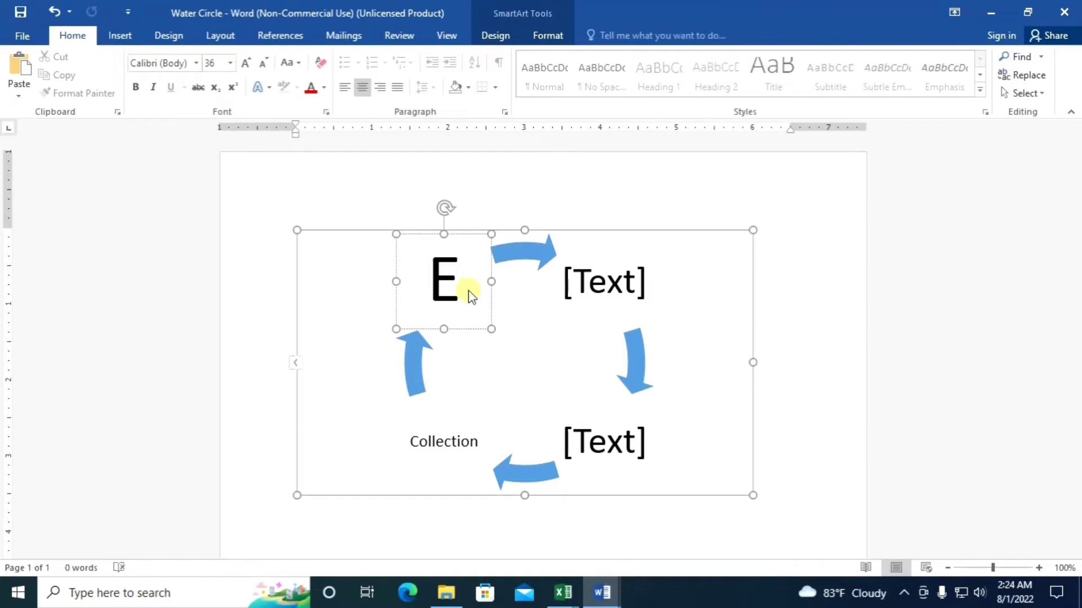
pyautogui.write('va')
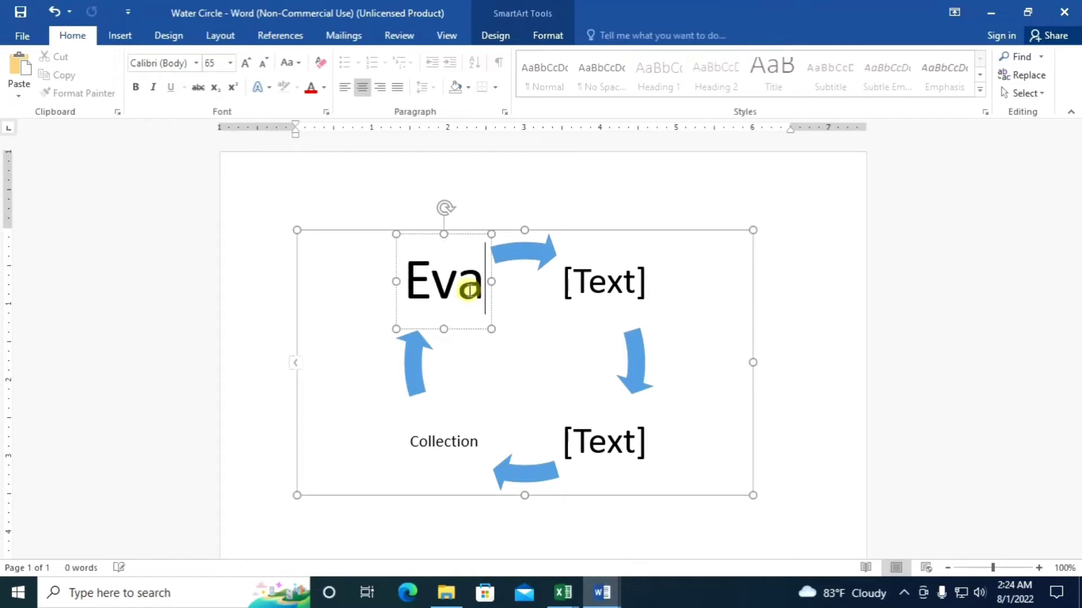
pyautogui.press('BackSpace')
pyautogui.press('BackSpace')
pyautogui.press('BackSpace')
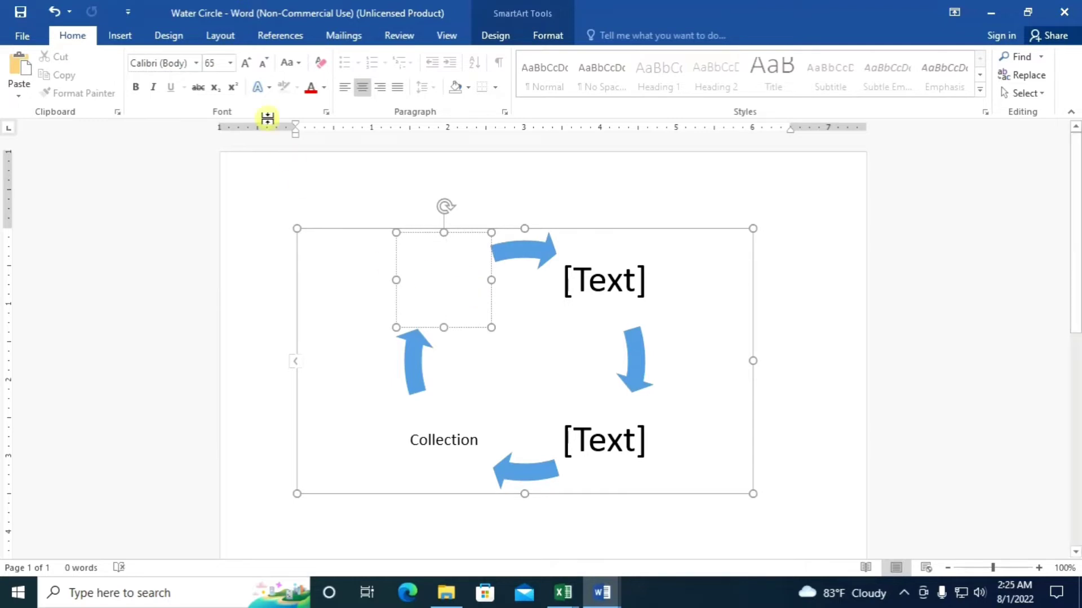
pyautogui.click(224, 63)
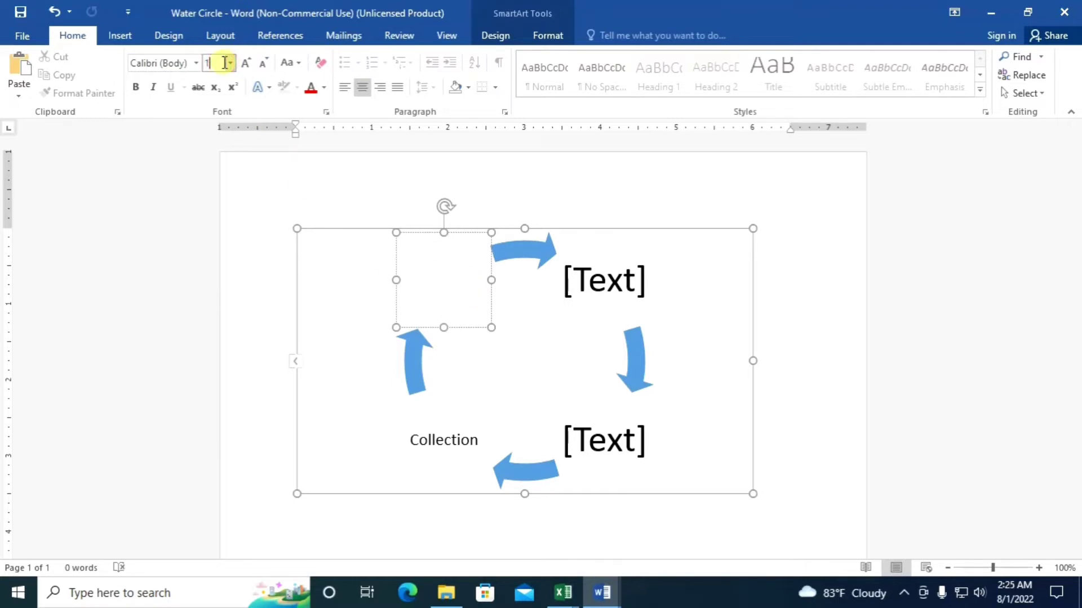
pyautogui.write('16')
pyautogui.press('Return')
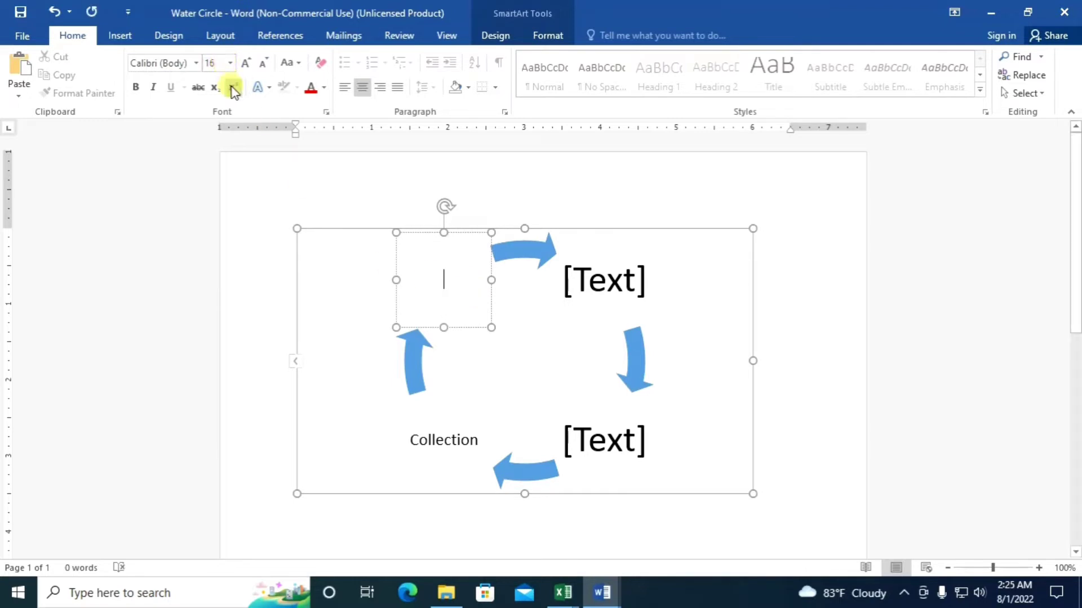
pyautogui.write('Evap')
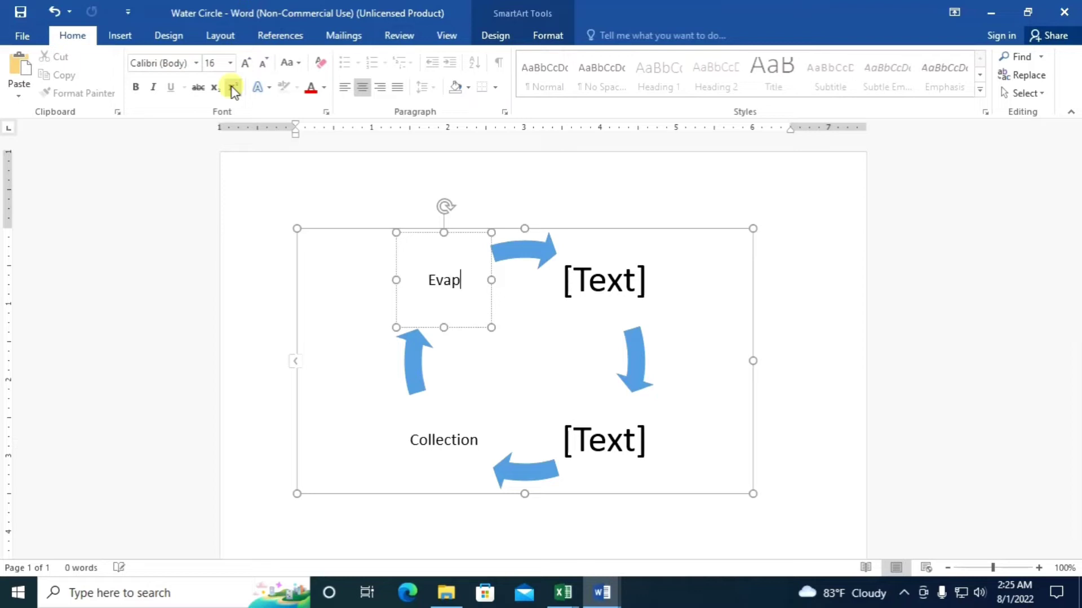
pyautogui.write('oration')
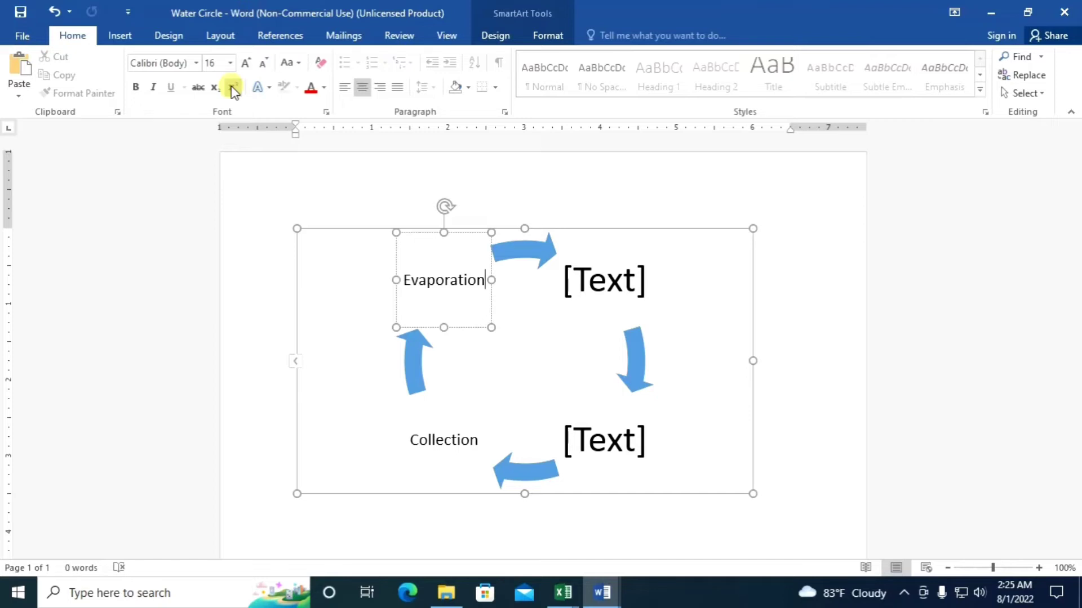
# - Set the cycle's upper-right text placeholder to font size 16 and label it "Condensation"
pyautogui.click(608, 281)
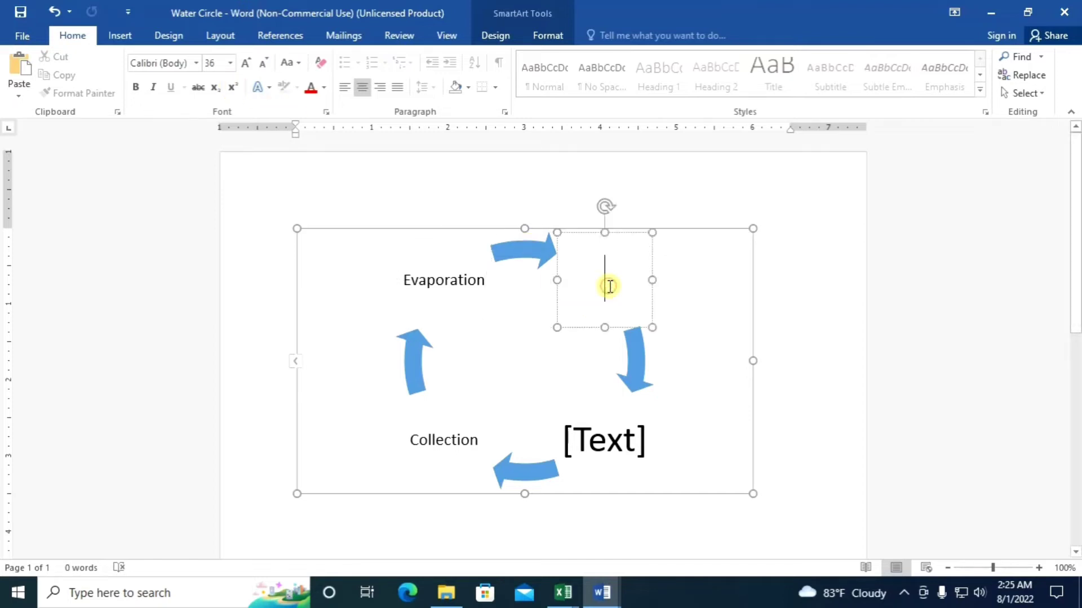
pyautogui.click(230, 62)
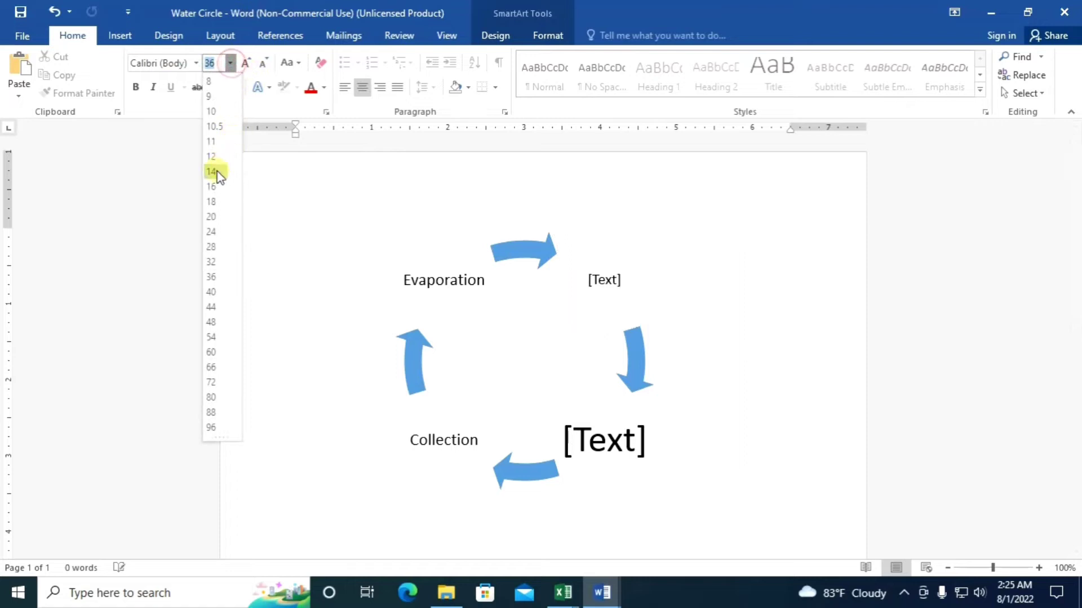
pyautogui.click(212, 186)
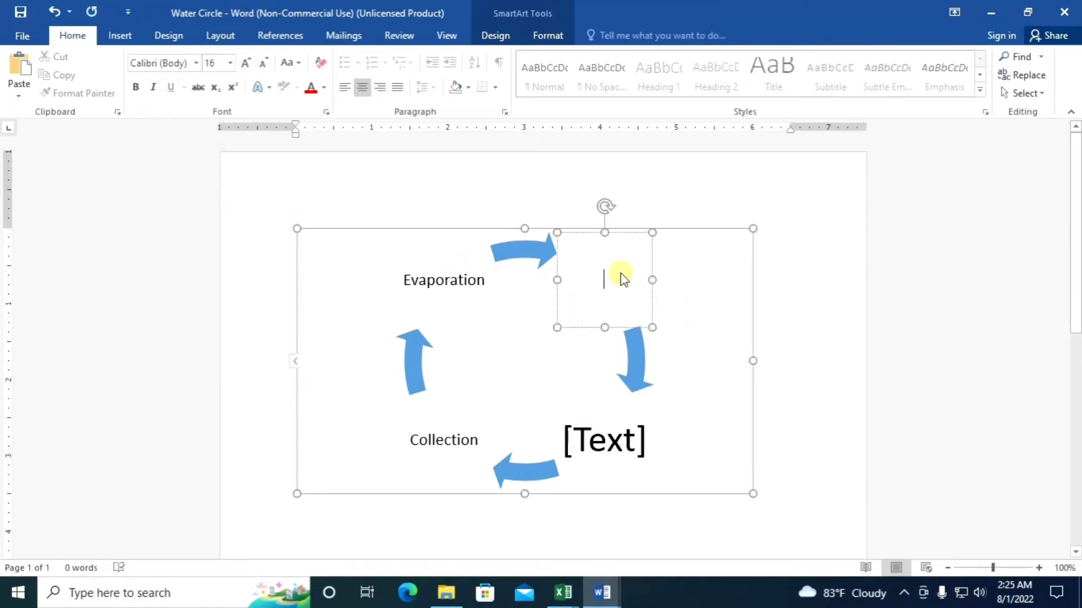
pyautogui.write('Con')
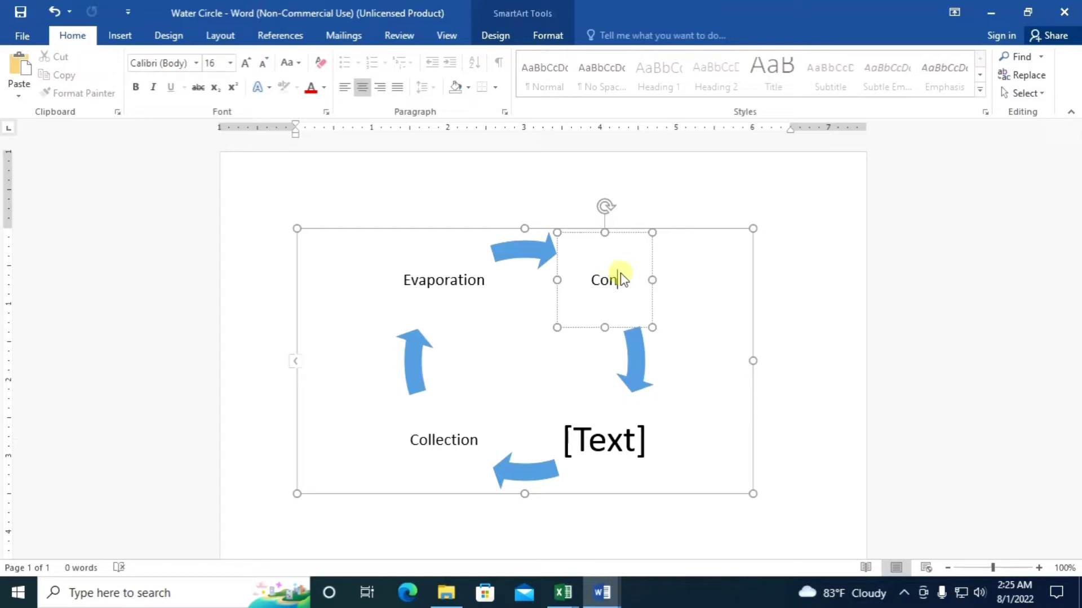
pyautogui.write('densation')
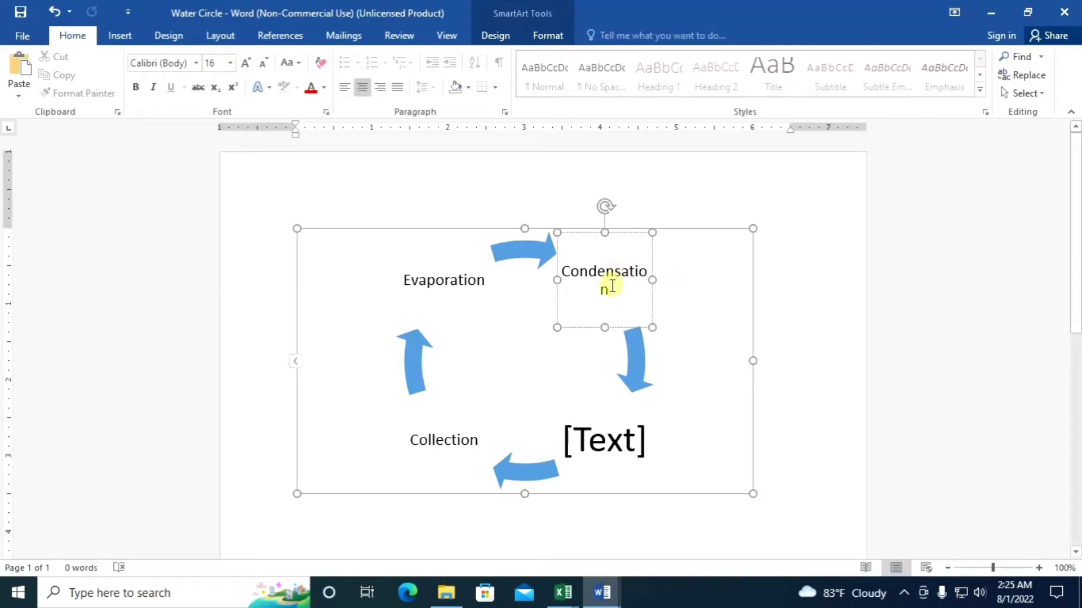
# - Widen the "Condensation" text box slightly so the word fits on one line
pyautogui.moveTo(652, 282); pyautogui.dragTo(656, 282)
pyautogui.click(693, 309)
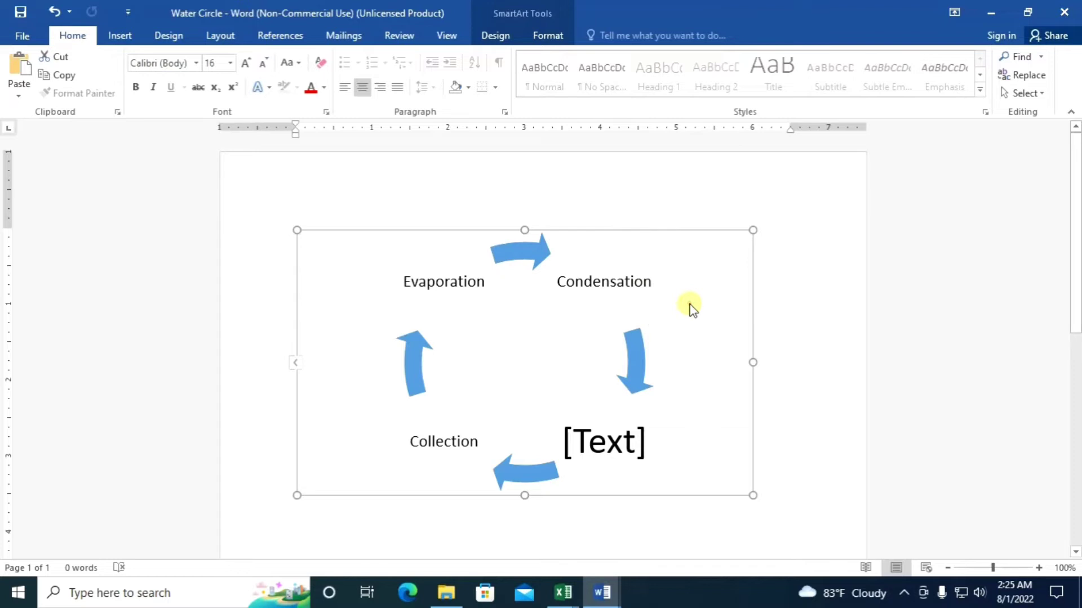
pyautogui.click(620, 279)
# - Fill the cycle's lower-right text placeholder with "Precipitation" at font size 16
pyautogui.click(604, 448)
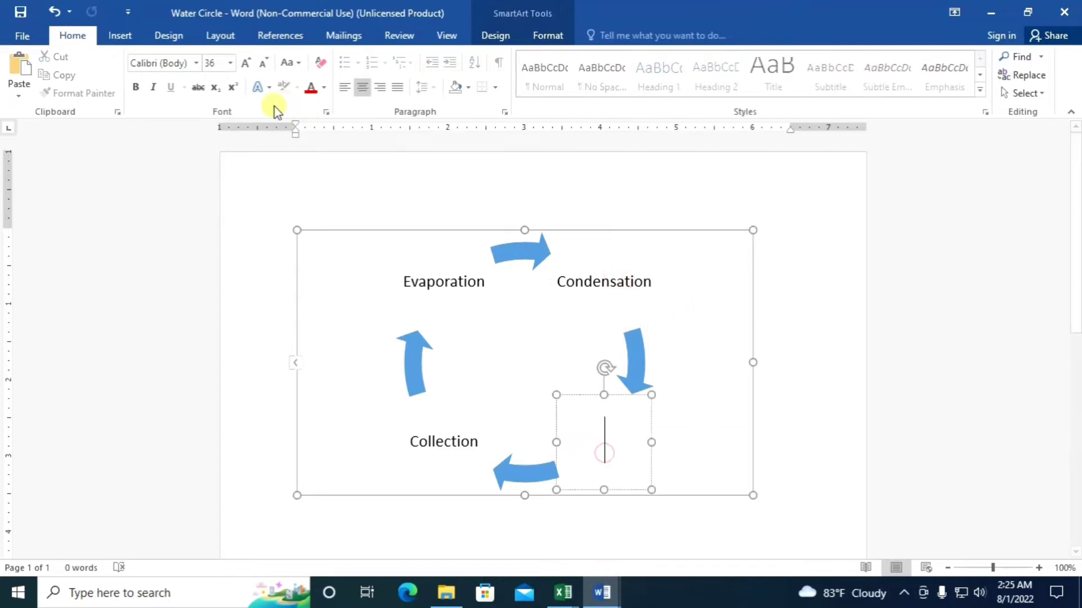
pyautogui.click(230, 62)
pyautogui.click(215, 190)
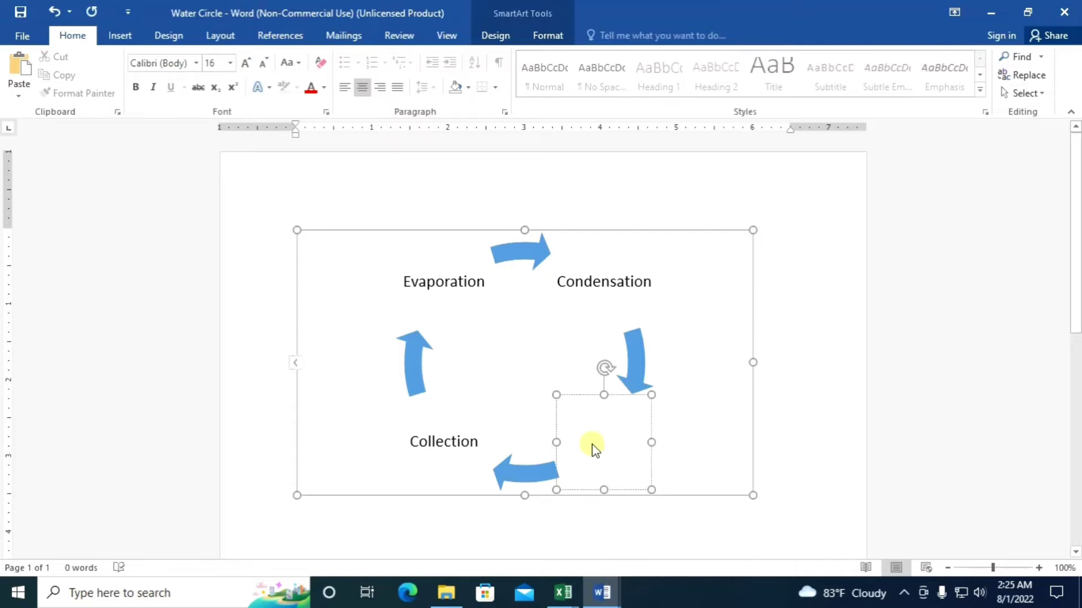
pyautogui.write('Pre')
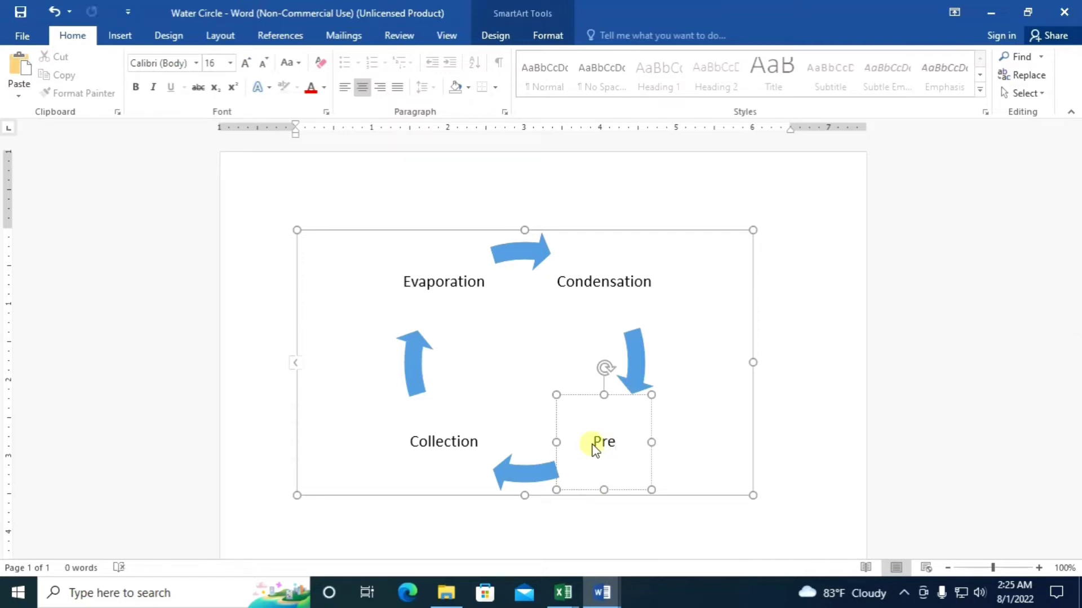
pyautogui.write('cipitation')
# - Apply the glossy, bevelled 3-D SmartArt style, sixth in the style gallery, to the whole water cycle diagram
pyautogui.click(578, 337)
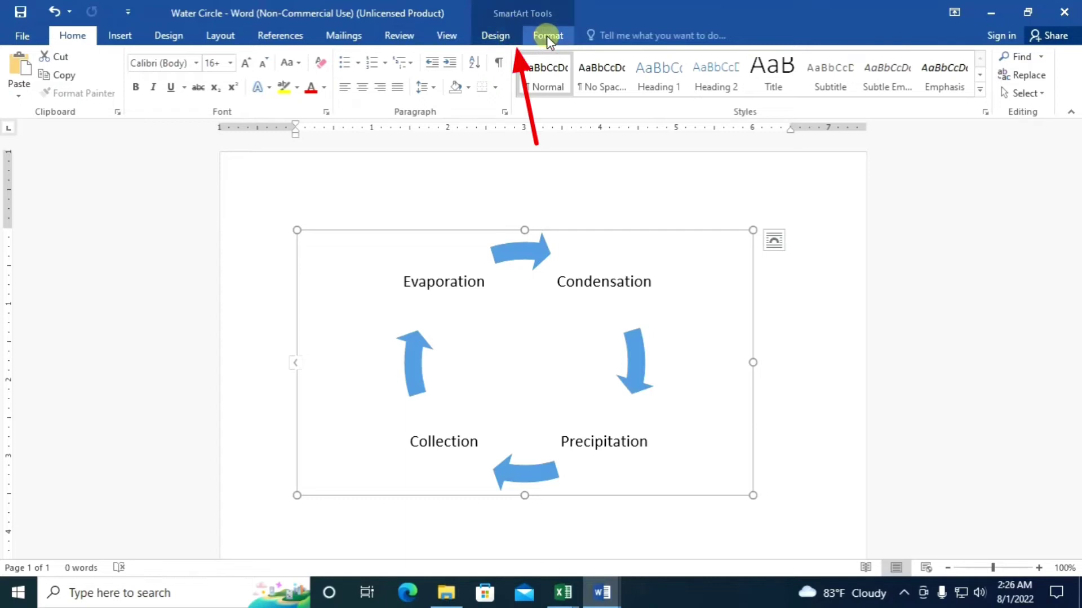
pyautogui.click(511, 36)
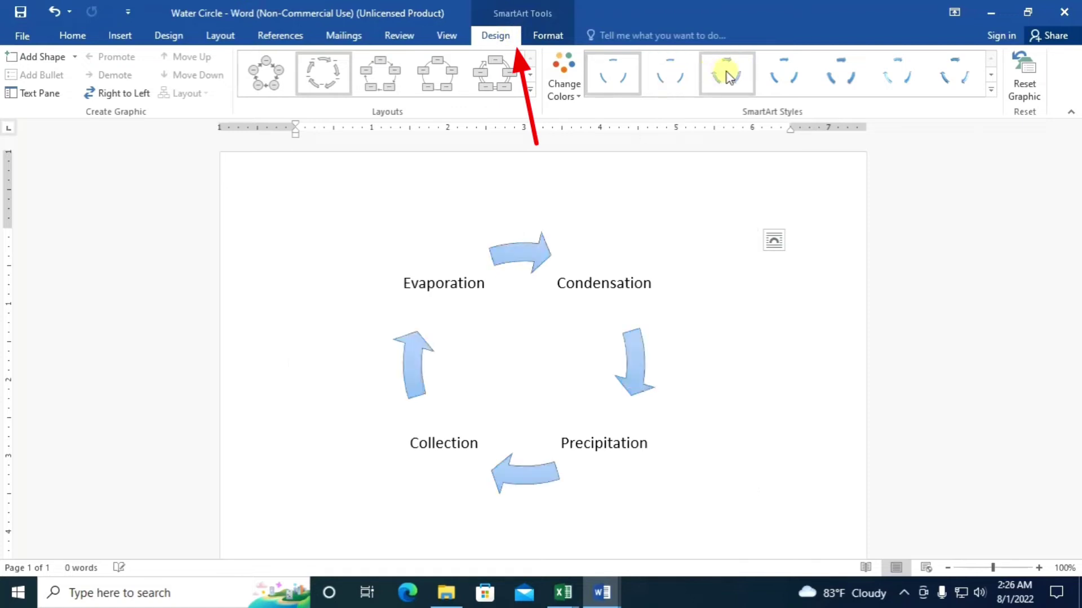
pyautogui.click(891, 71)
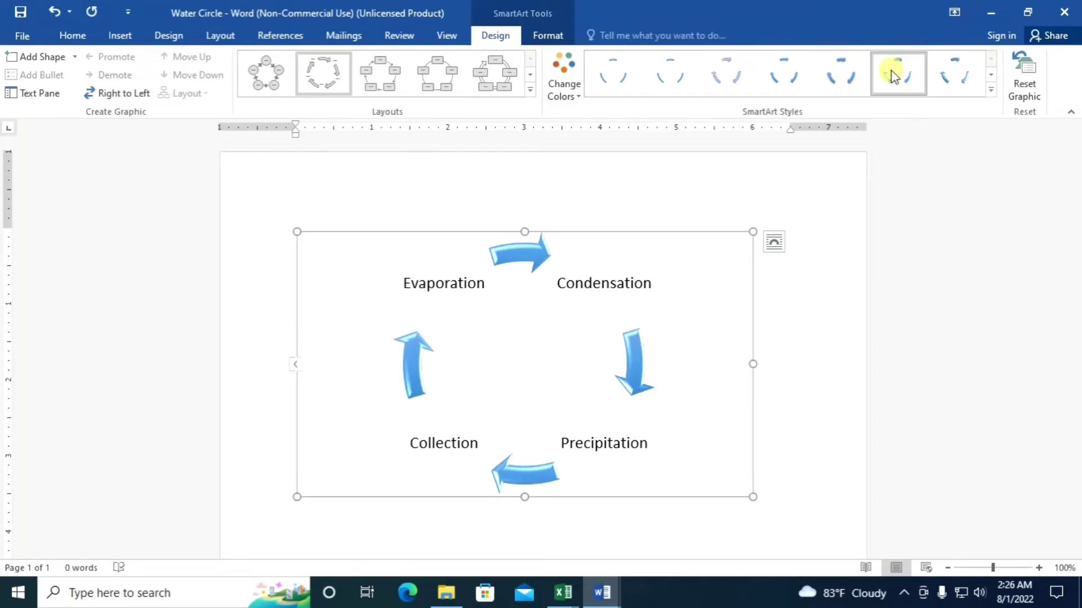